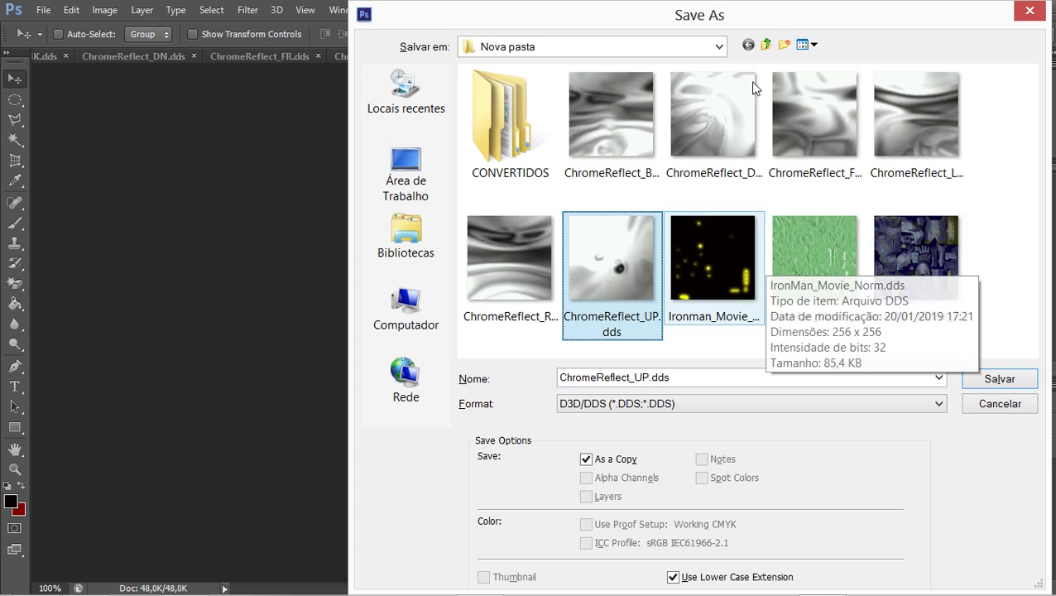
Step: Save the UP reflection texture over the existing ChromeReflect_UP.dds as DXT1 RGB without alpha, generating MIP maps
left_click_drag(794, 19, 736, 13)
left_click(902, 385)
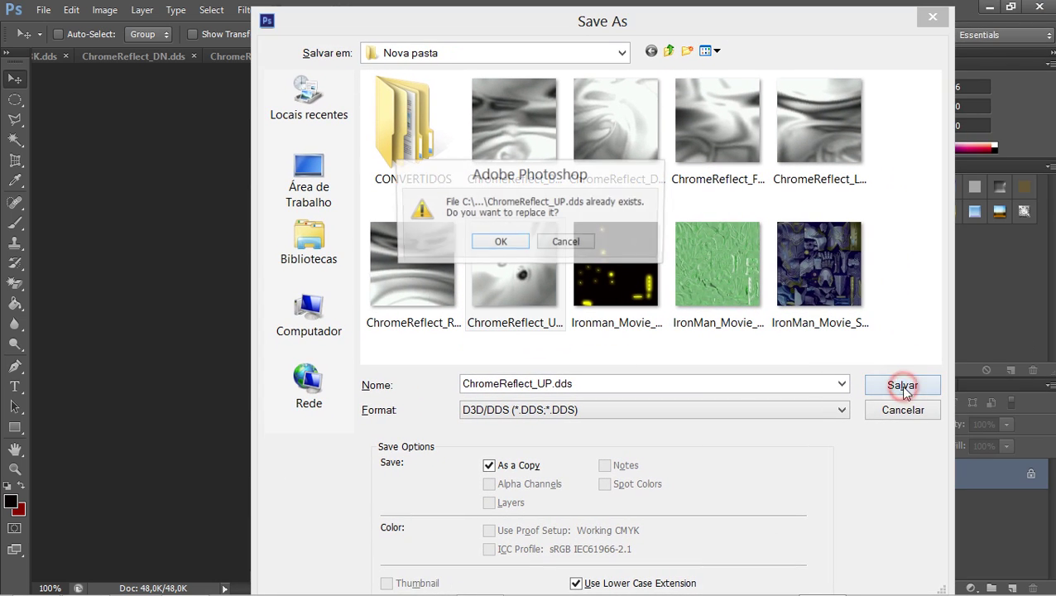
left_click(499, 245)
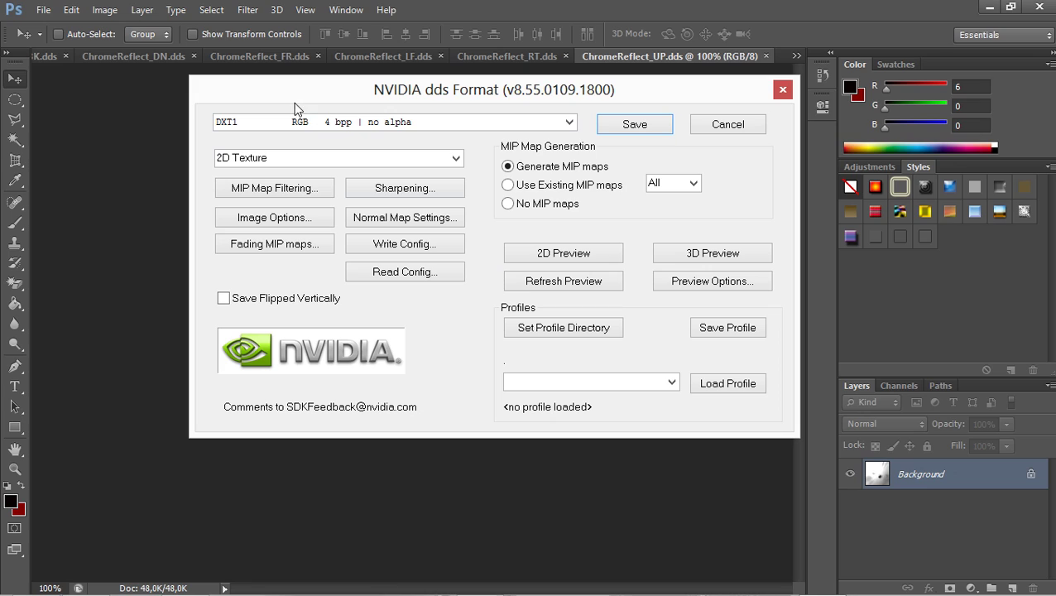
left_click(635, 124)
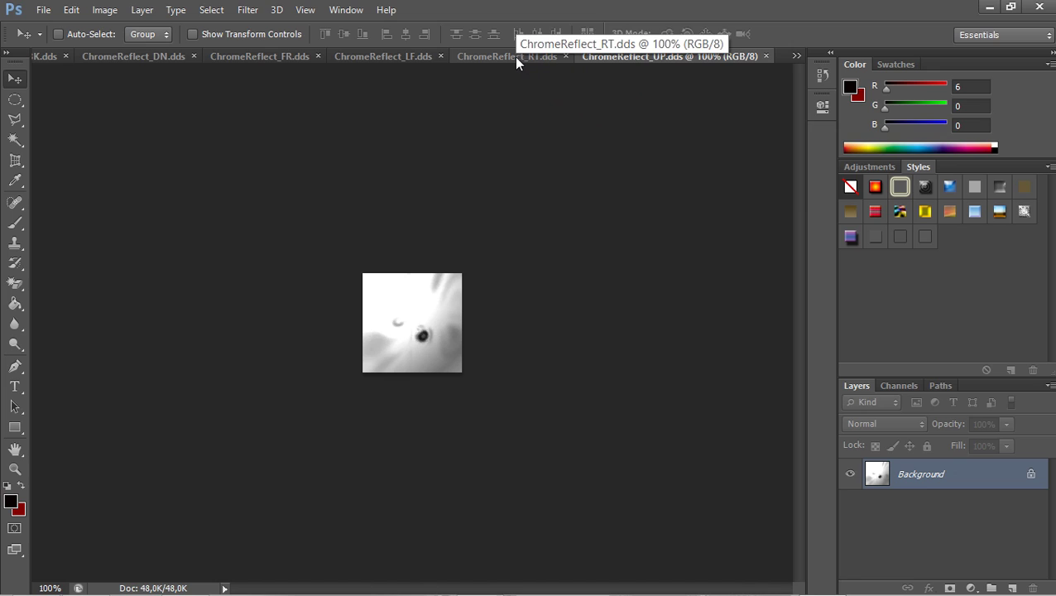
Step: Save the ChromeReflect_RT.dds image as a copy over its existing file, using DXT1 RGB without alpha and generated MIP maps
left_click(796, 56)
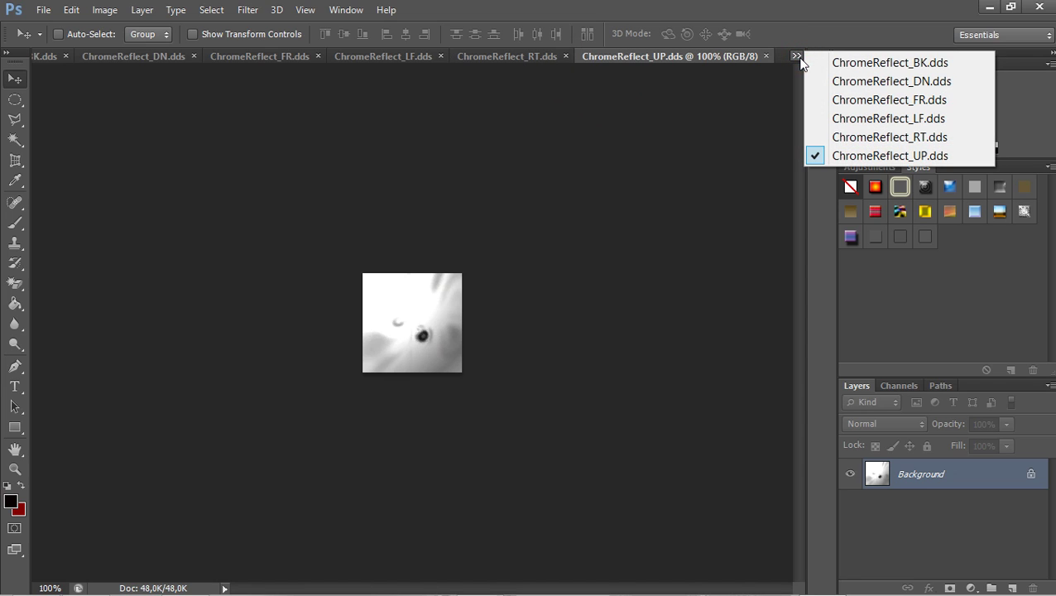
left_click(519, 57)
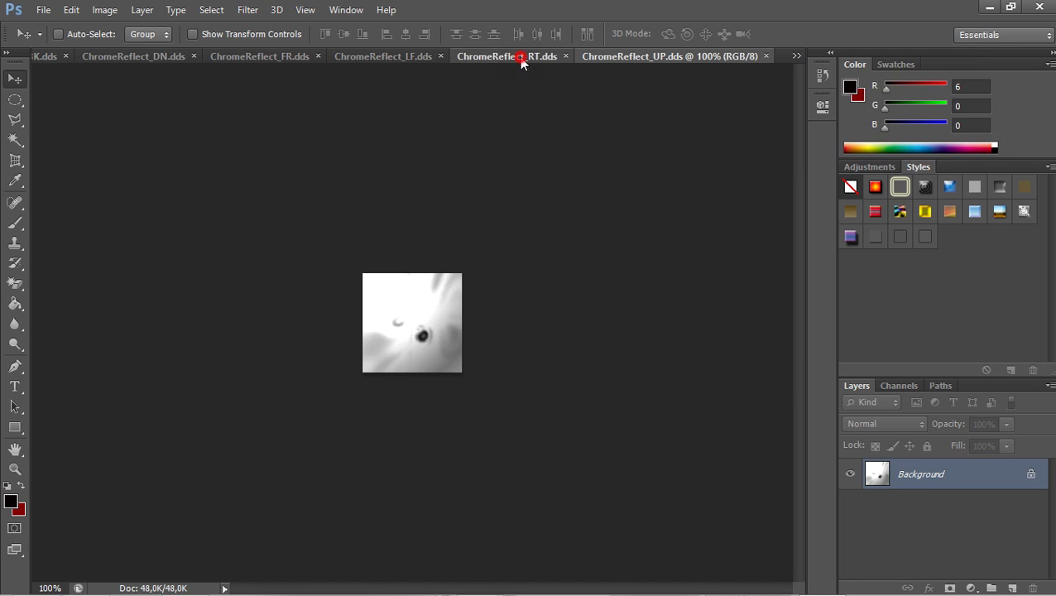
key("ctrl+shift+s")
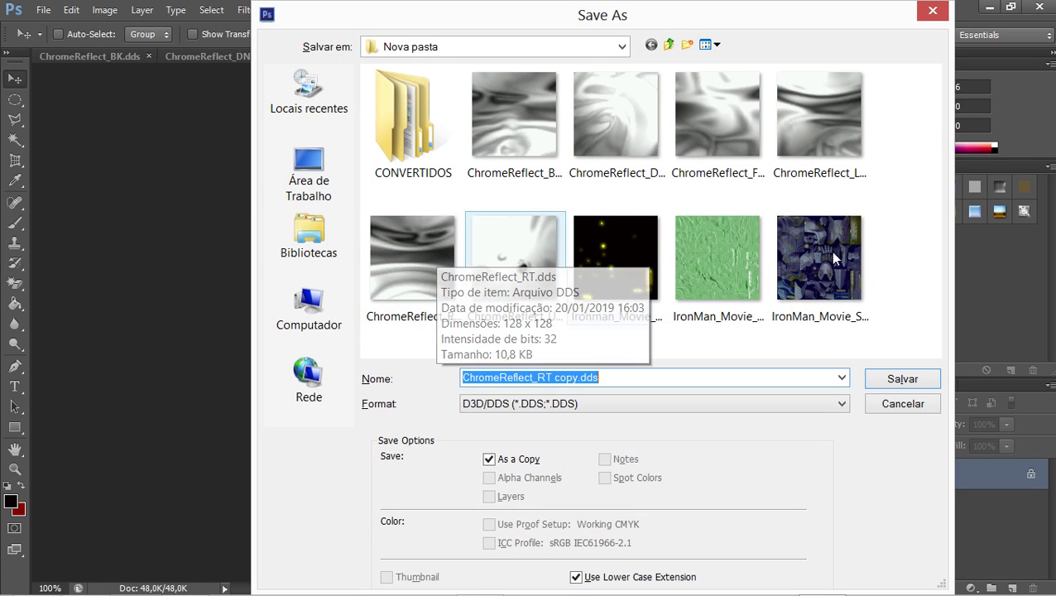
left_click(393, 263)
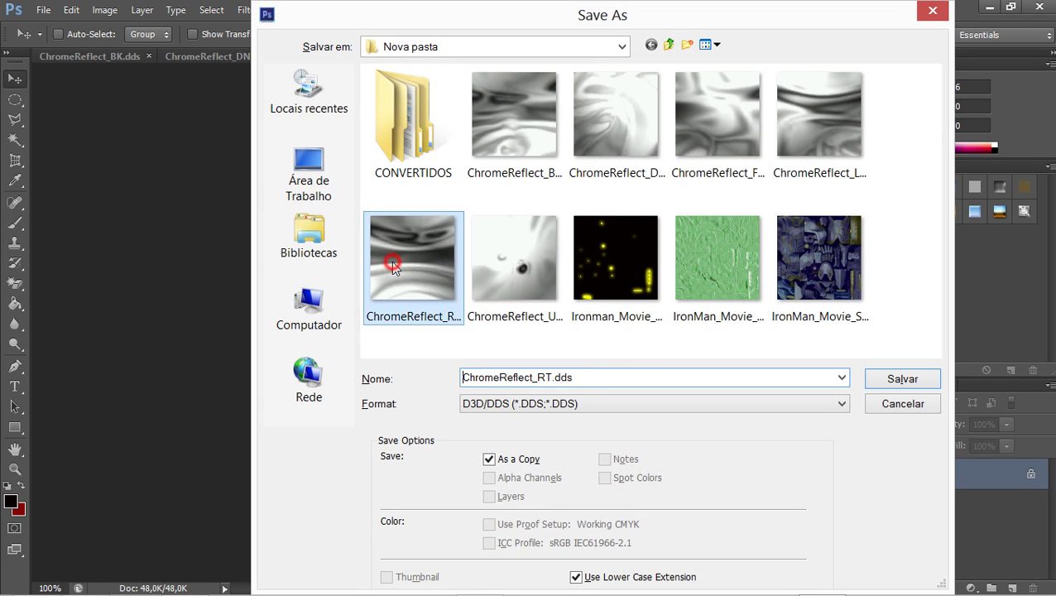
left_click(887, 380)
left_click(519, 249)
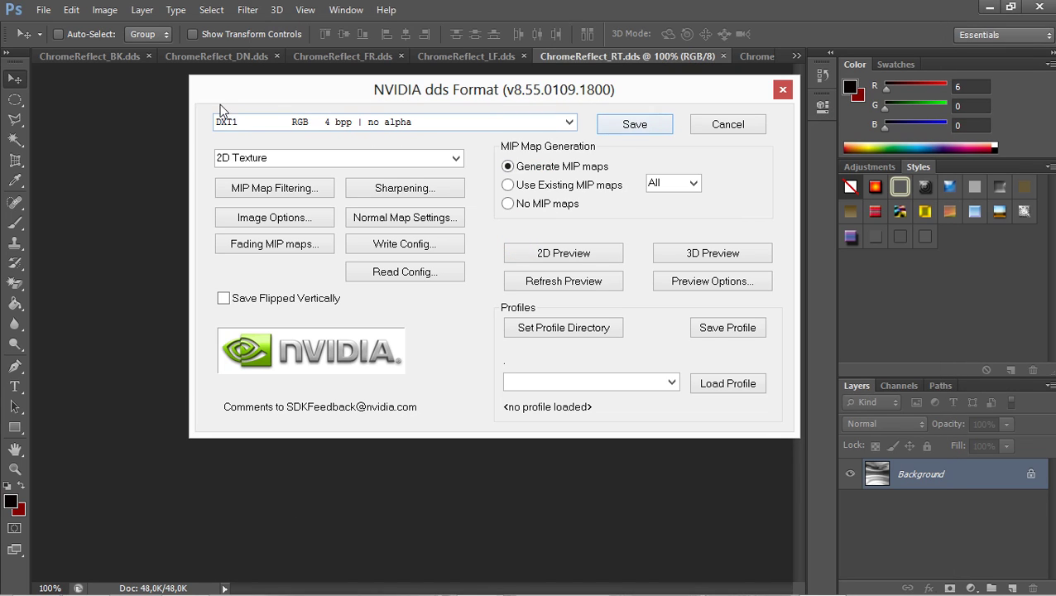
left_click(633, 125)
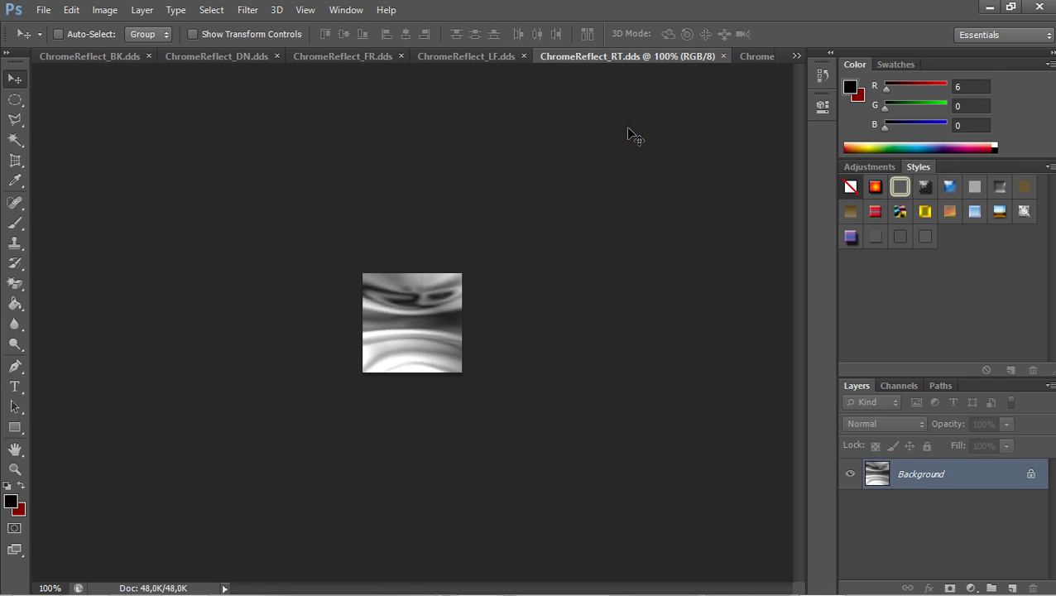
Step: Save the ChromeReflect_LF.dds image over its existing file with a lower case extension, as DXT1 without alpha and with generated MIP maps
left_click(459, 56)
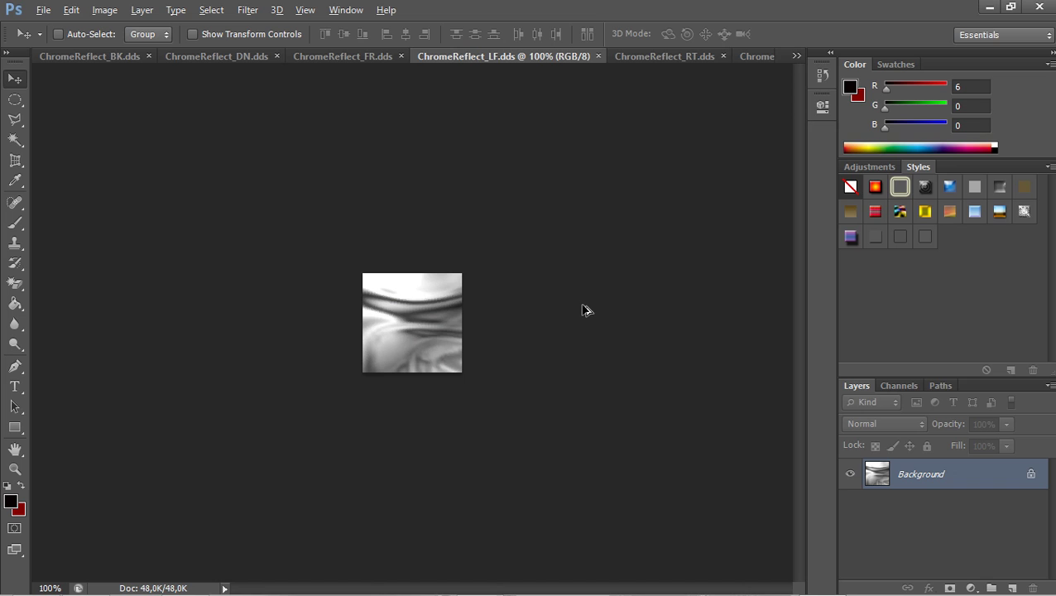
key("ctrl+shift+s")
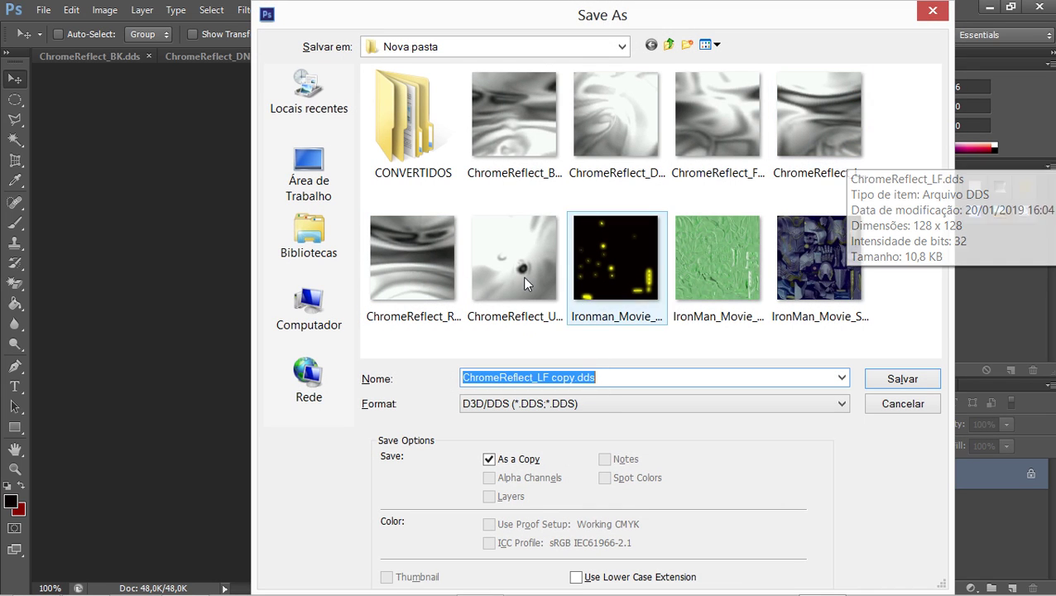
left_click(815, 163)
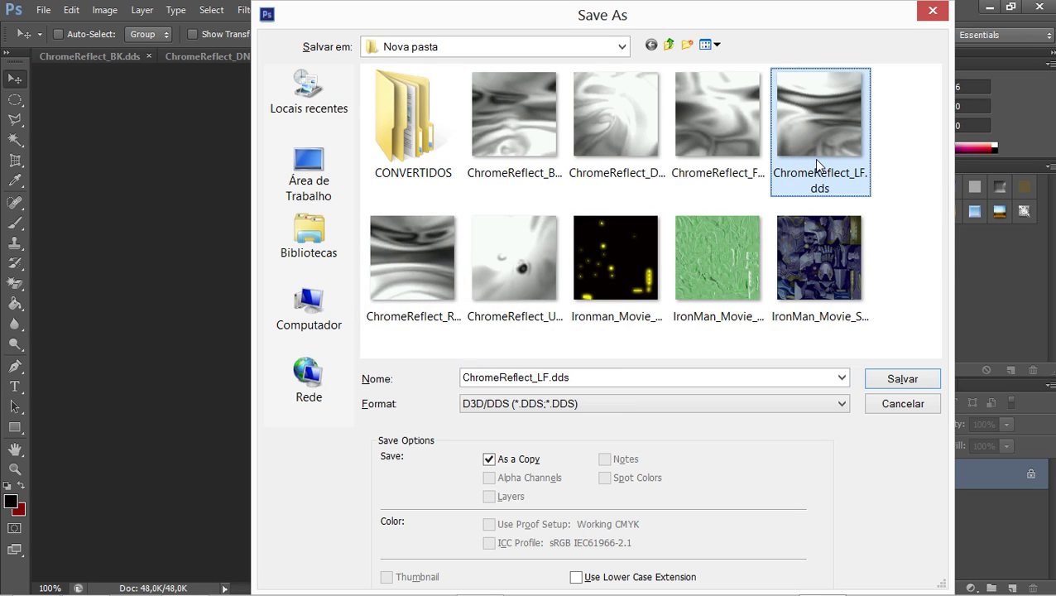
left_click(576, 577)
left_click(898, 379)
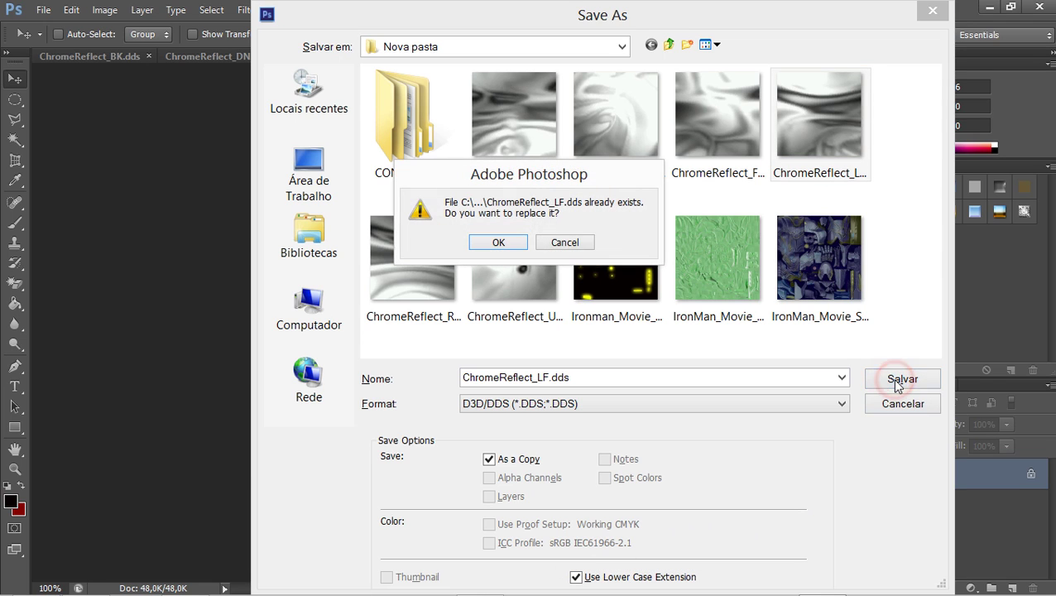
left_click(500, 242)
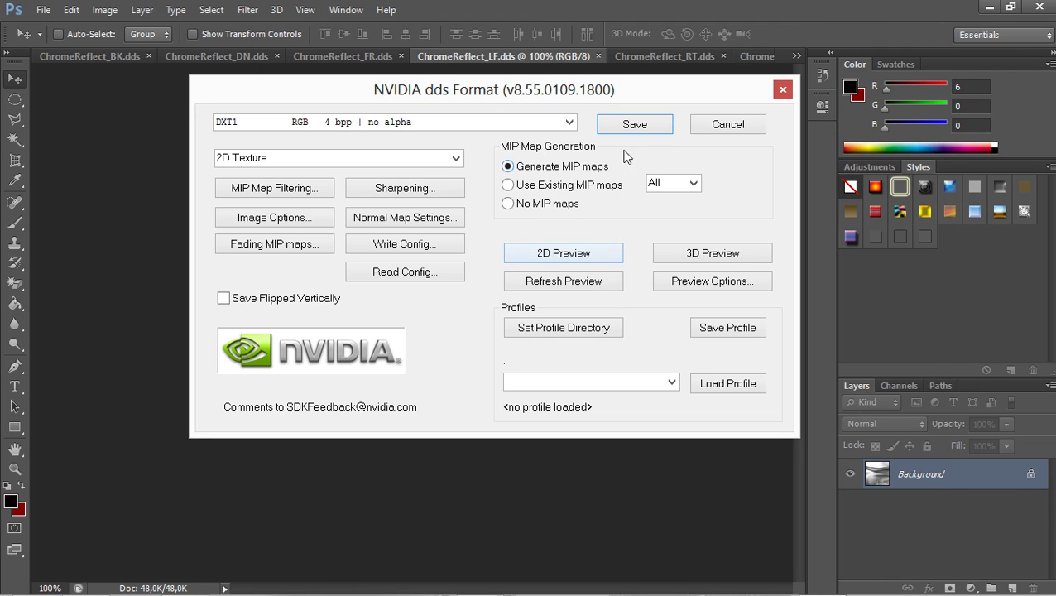
left_click(634, 128)
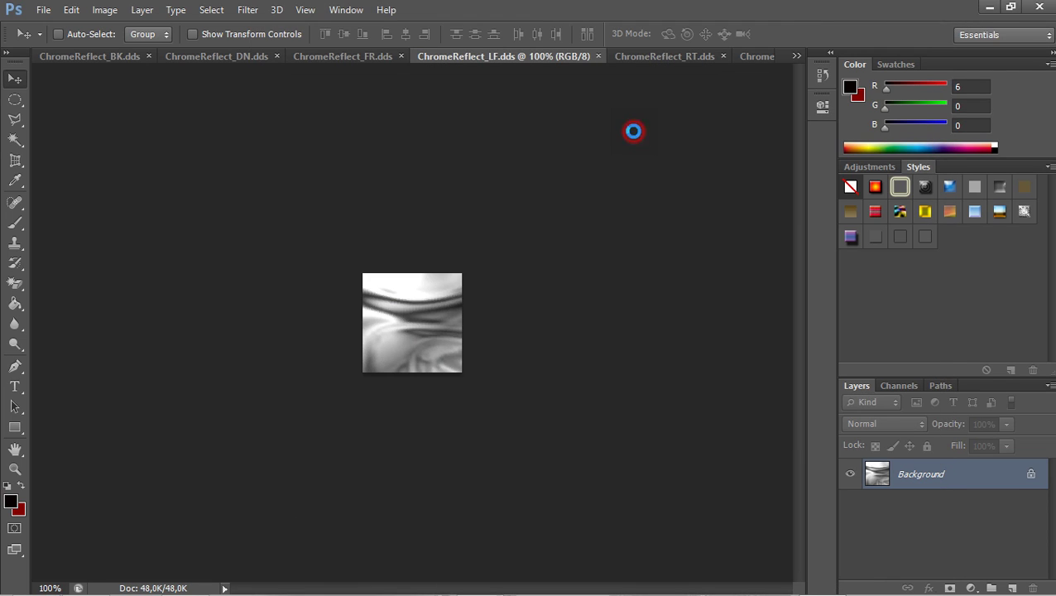
Step: Save the ChromeReflect_FR.dds image as a copy over its existing file, using DXT1 RGB without alpha and generated MIP maps
left_click(362, 57)
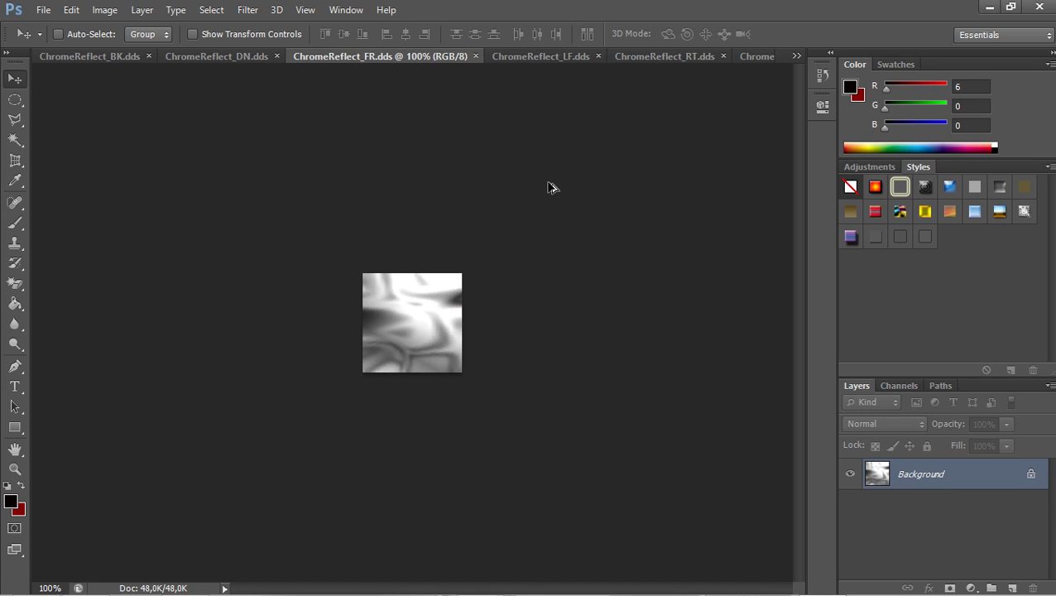
key("ctrl+shift+s")
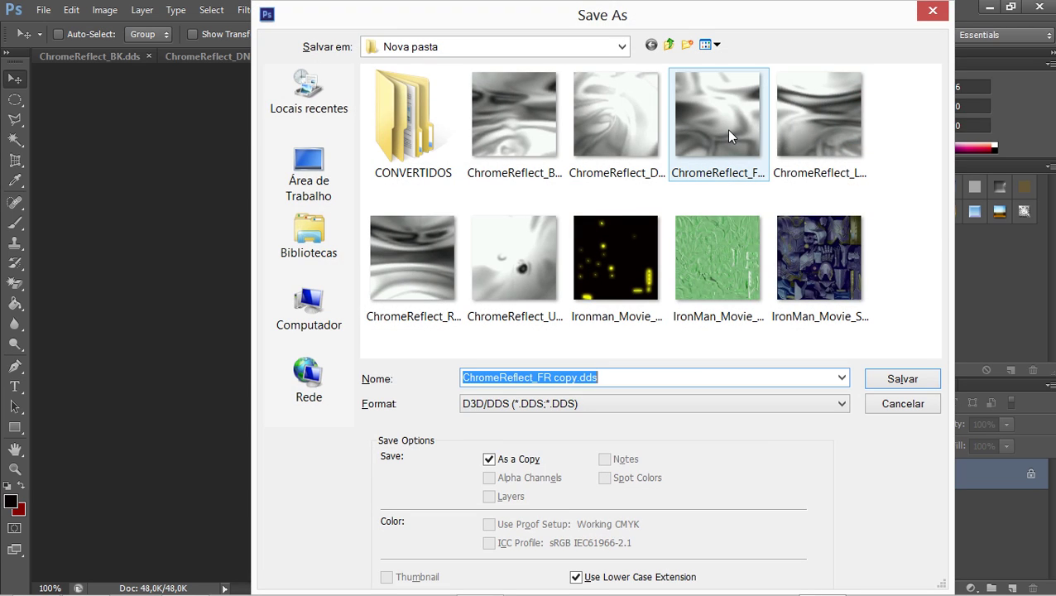
left_click(728, 132)
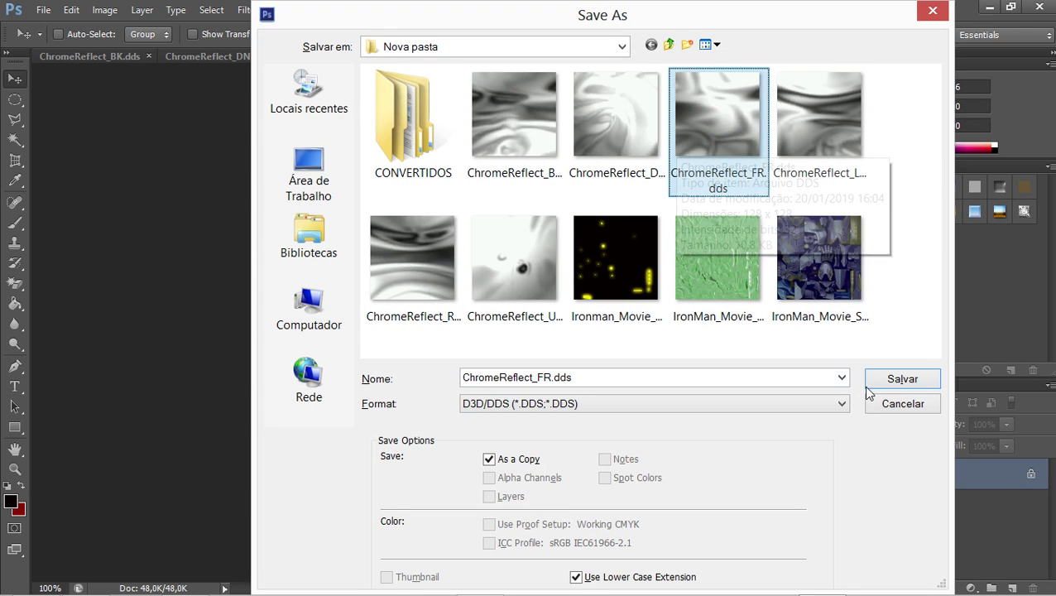
left_click(898, 379)
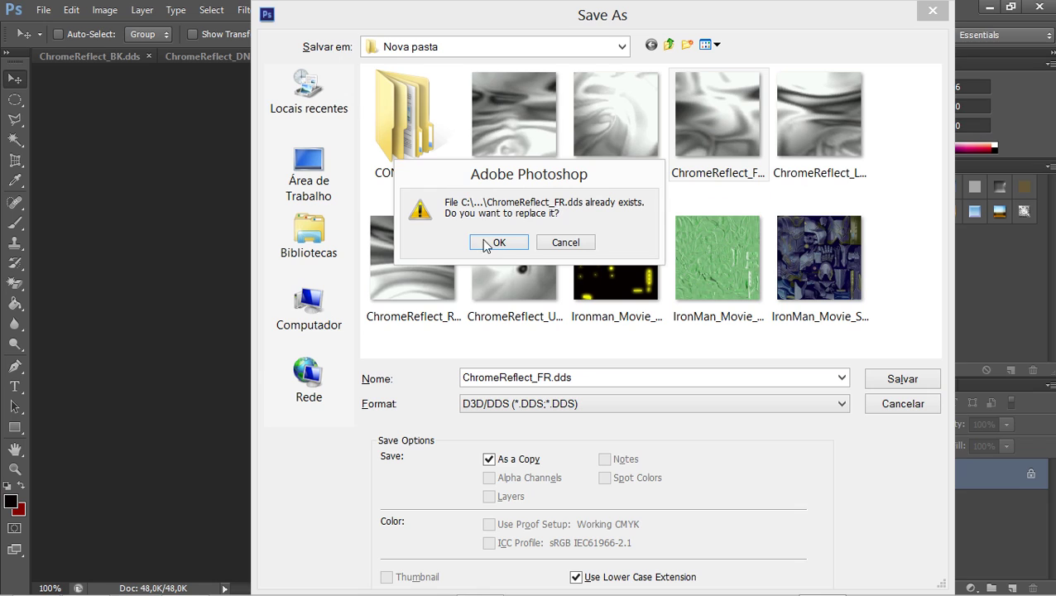
left_click(492, 241)
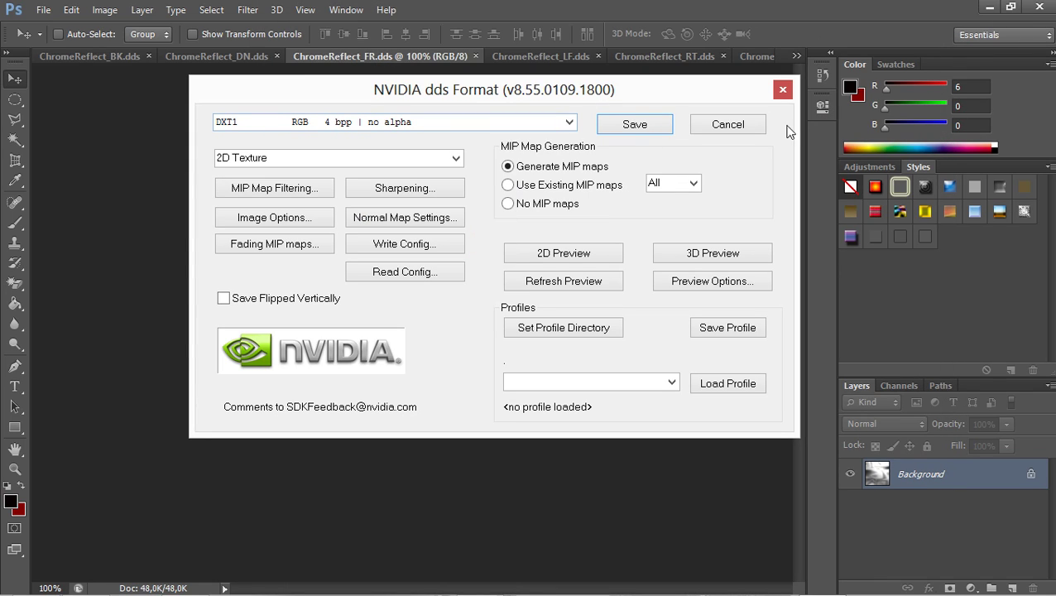
left_click(645, 126)
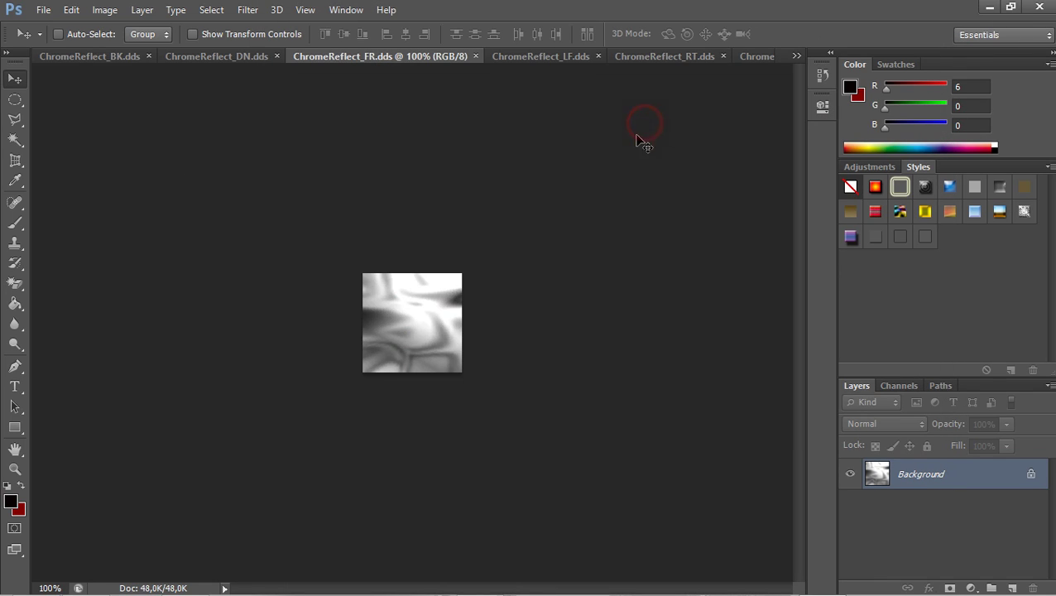
Step: Save the ChromeReflect_DN.dds image over its existing file with a lower case extension, as DXT1 without alpha and with generated MIP maps
left_click(241, 58)
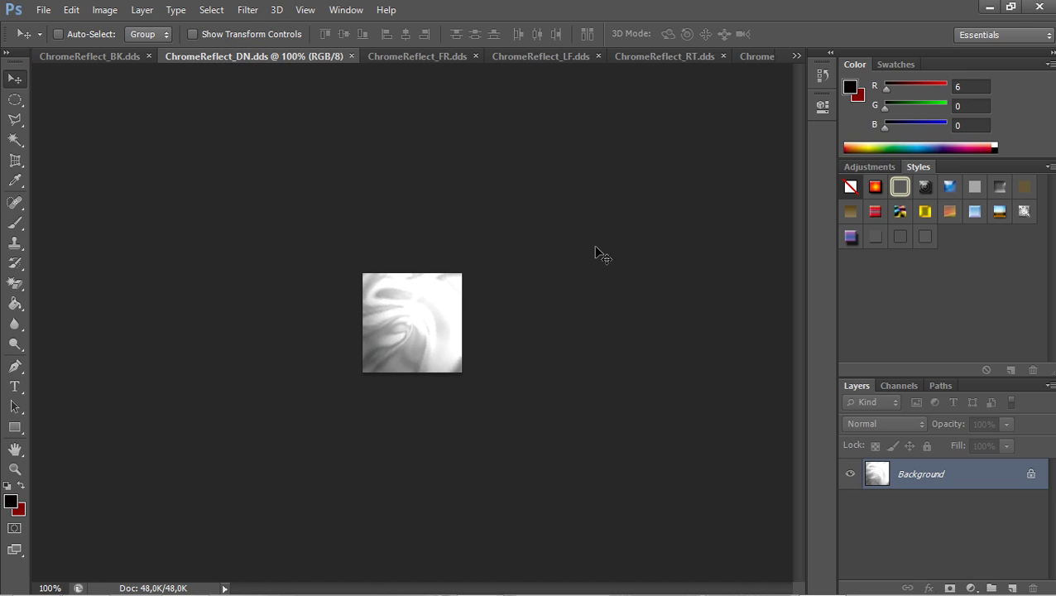
key("ctrl+shift+s")
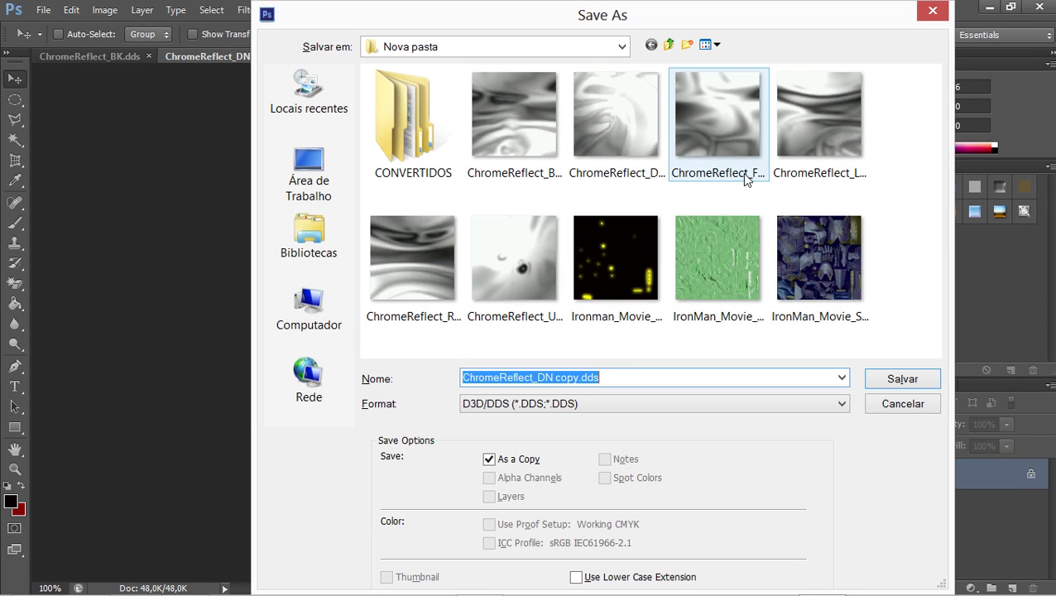
mouse_move(746, 179)
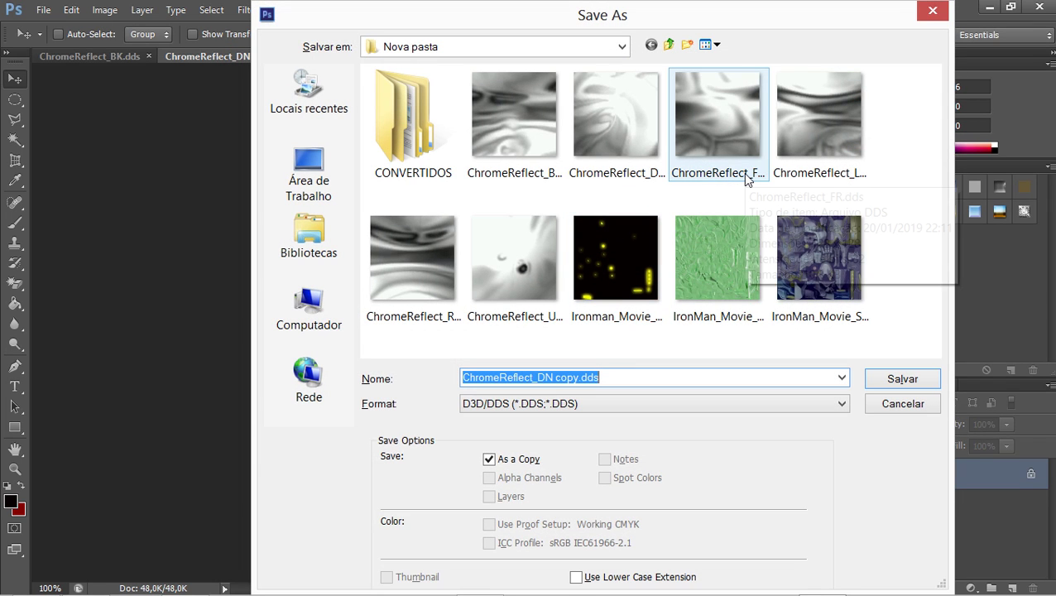
left_click(614, 142)
left_click(903, 381)
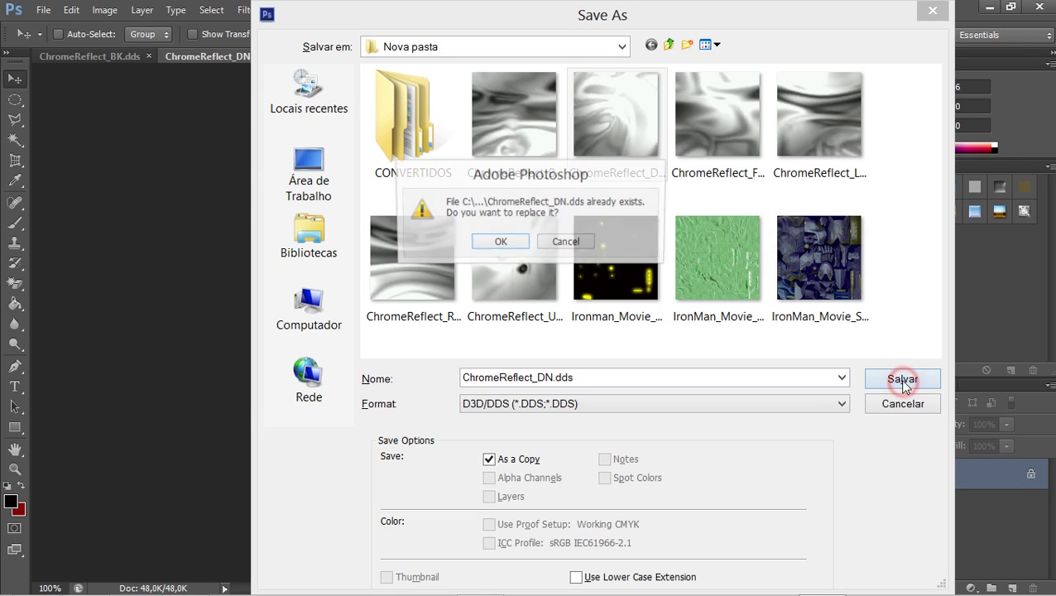
left_click(589, 243)
left_click(577, 578)
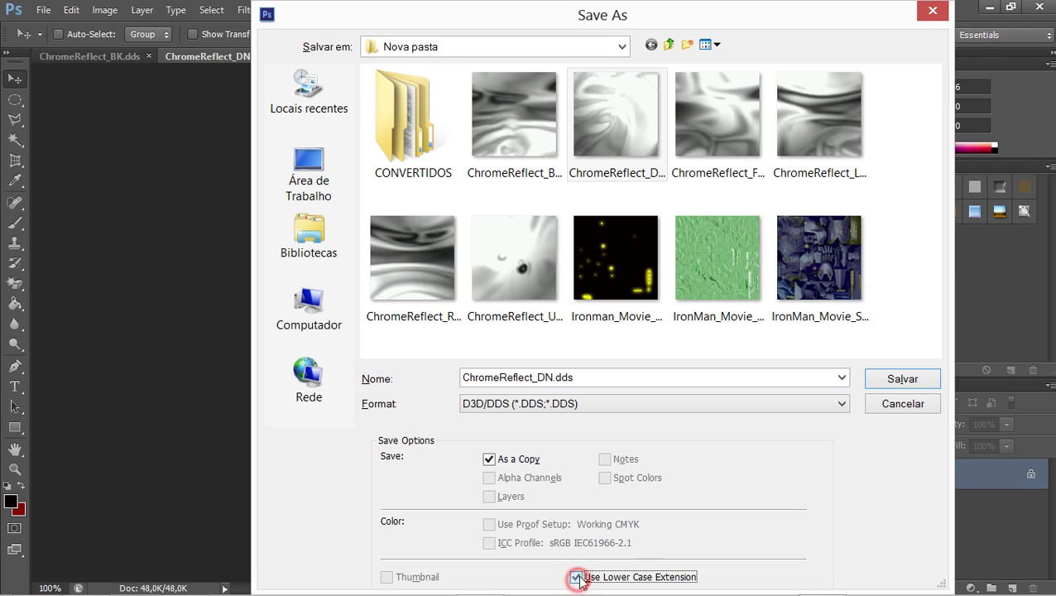
left_click(892, 386)
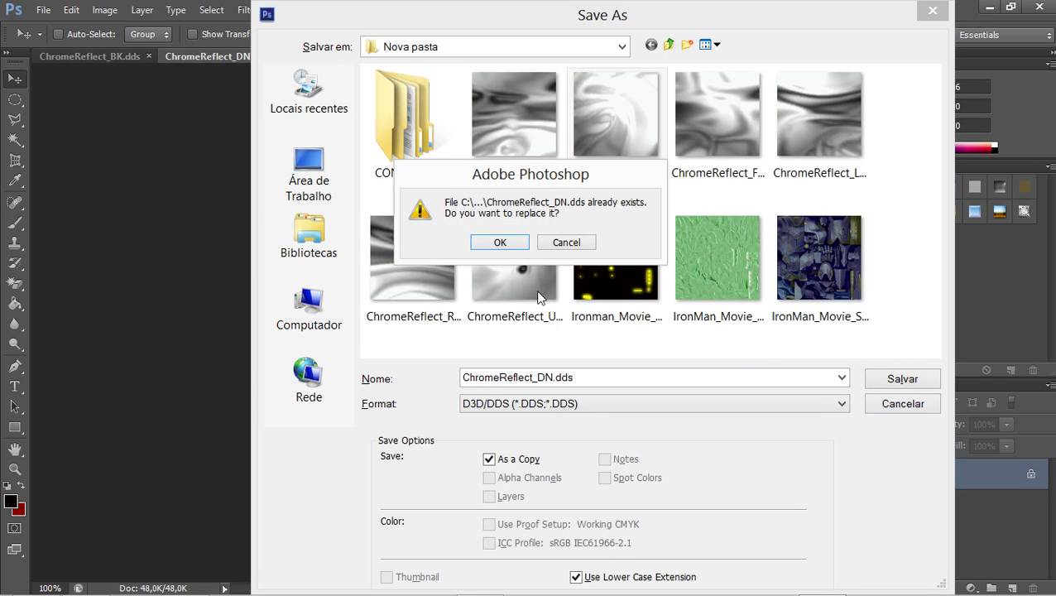
left_click(500, 244)
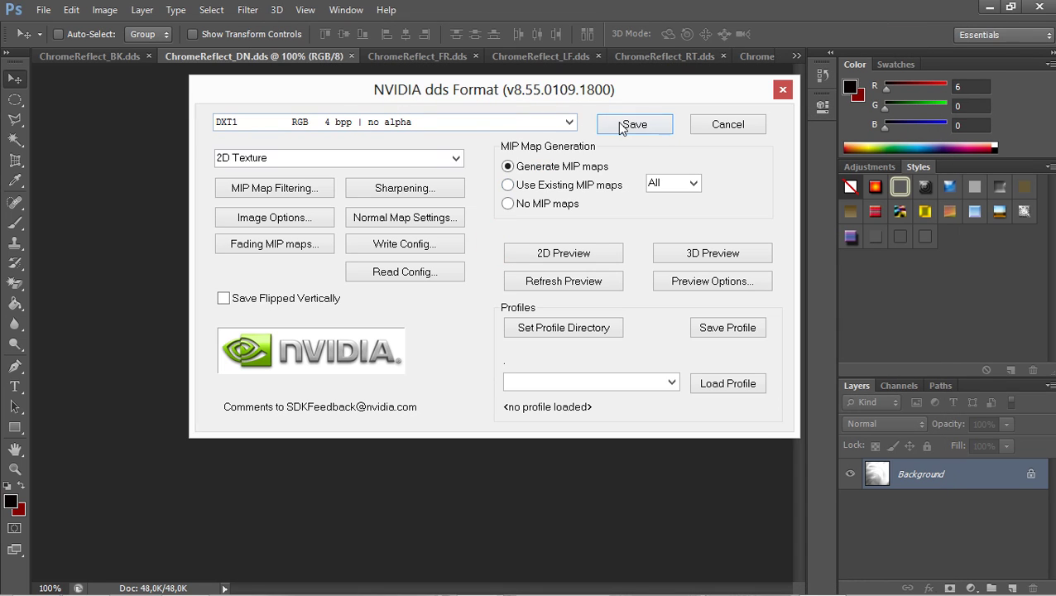
left_click(622, 126)
Step: Save the ChromeReflect_BK.dds image as a copy over its existing file in D3D/DDS format, accepting the current NVIDIA DDS settings
left_click(113, 57)
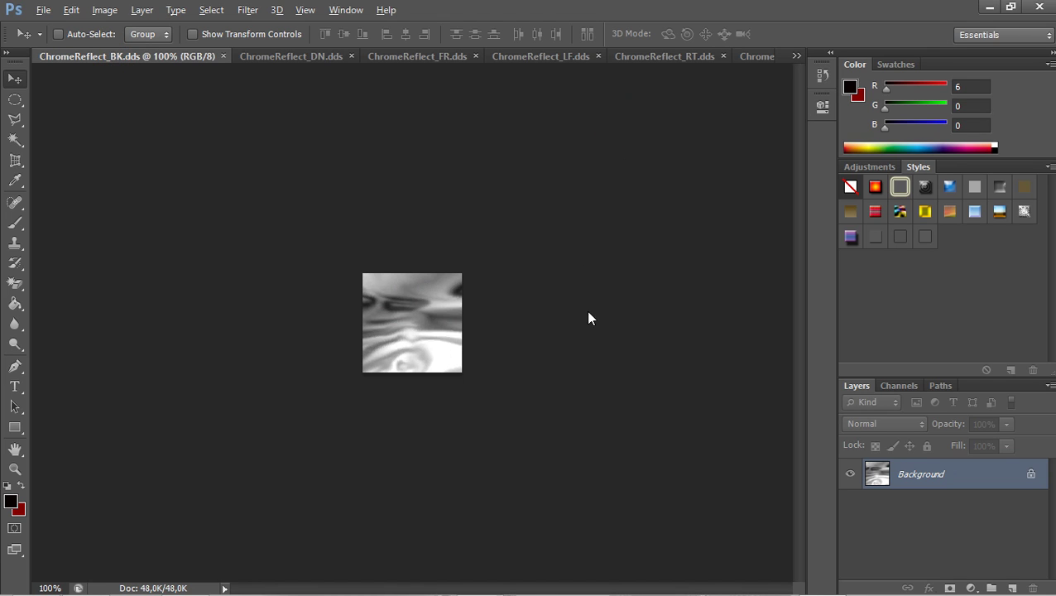
key("ctrl+shift+s")
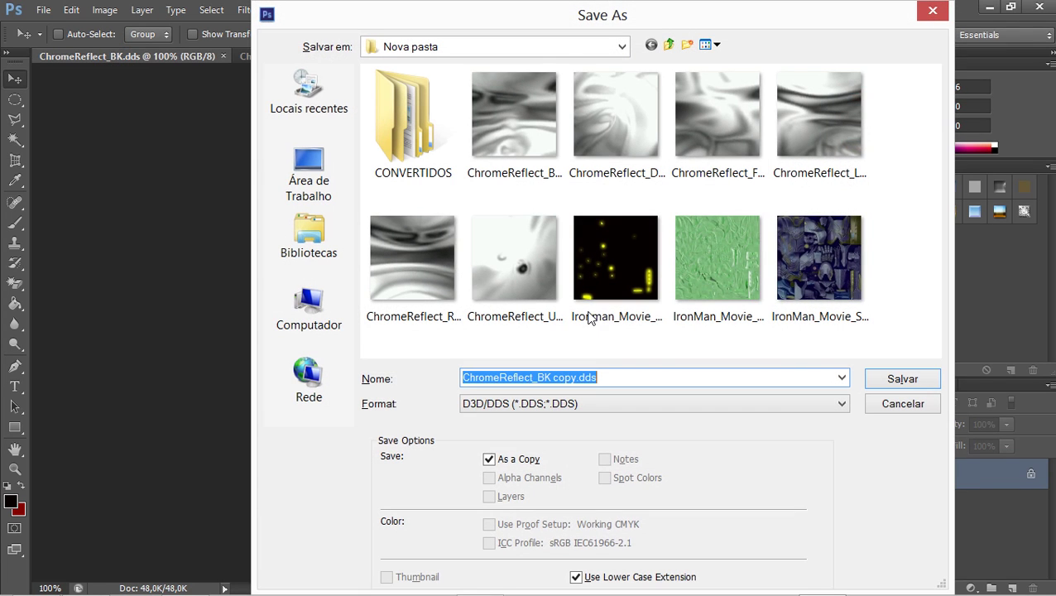
left_click(502, 140)
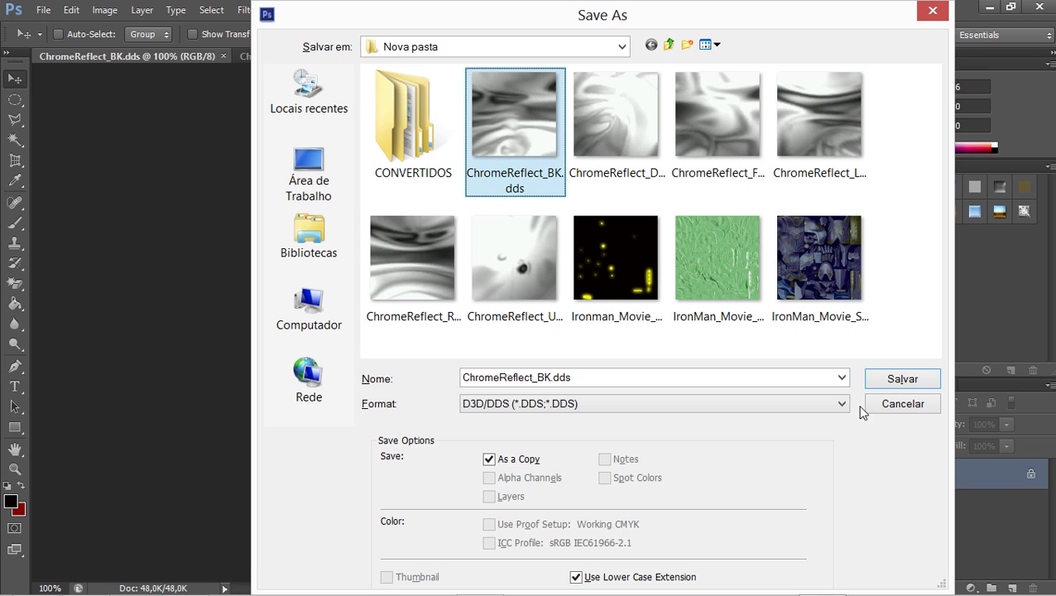
left_click(878, 379)
left_click(500, 242)
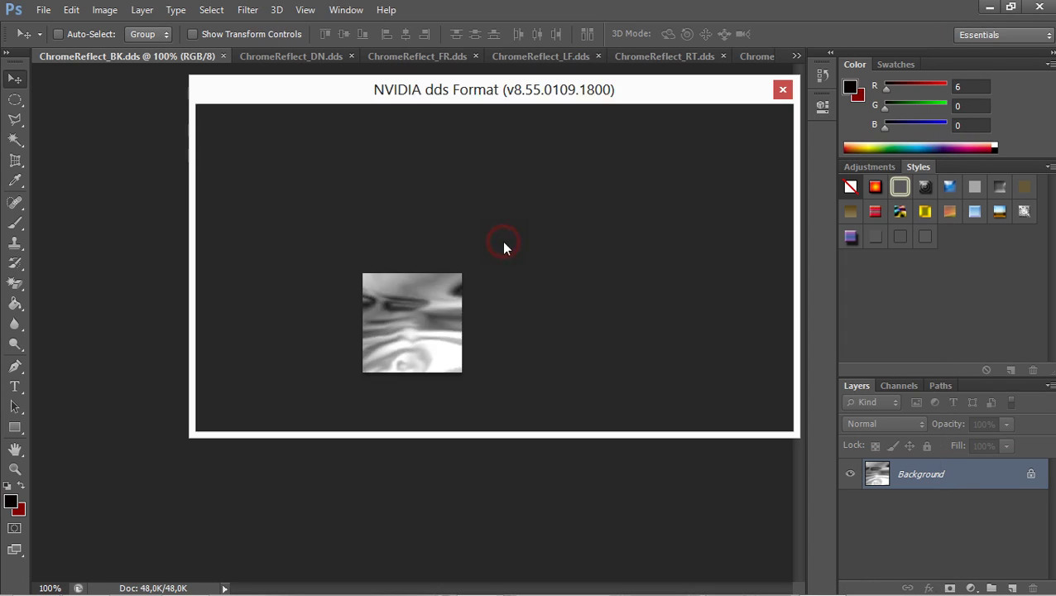
left_click(656, 129)
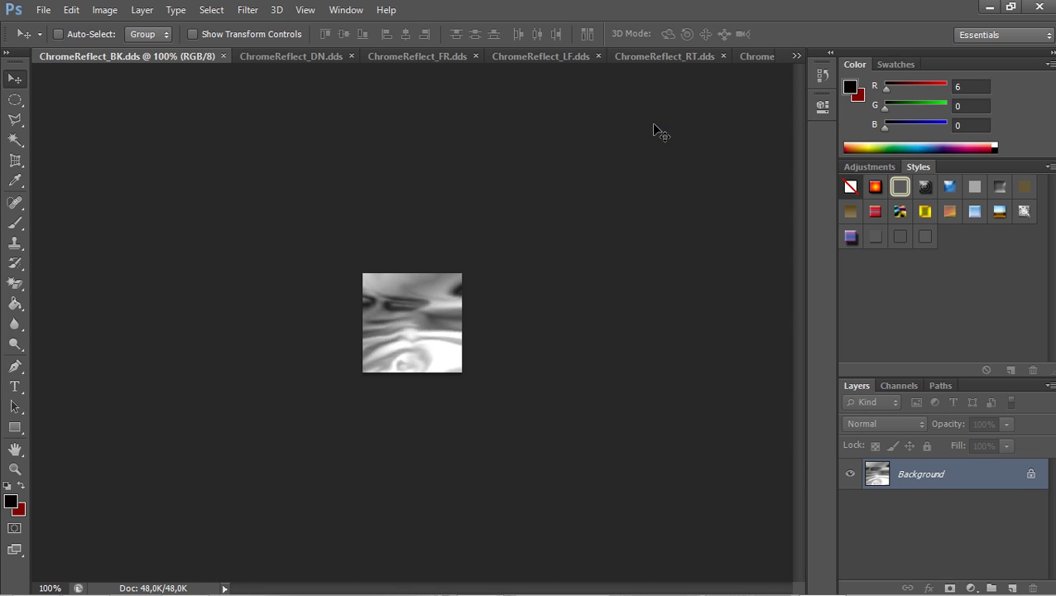
Step: Minimize Photoshop and launch MUA Material Editor from the desktop
left_click(989, 8)
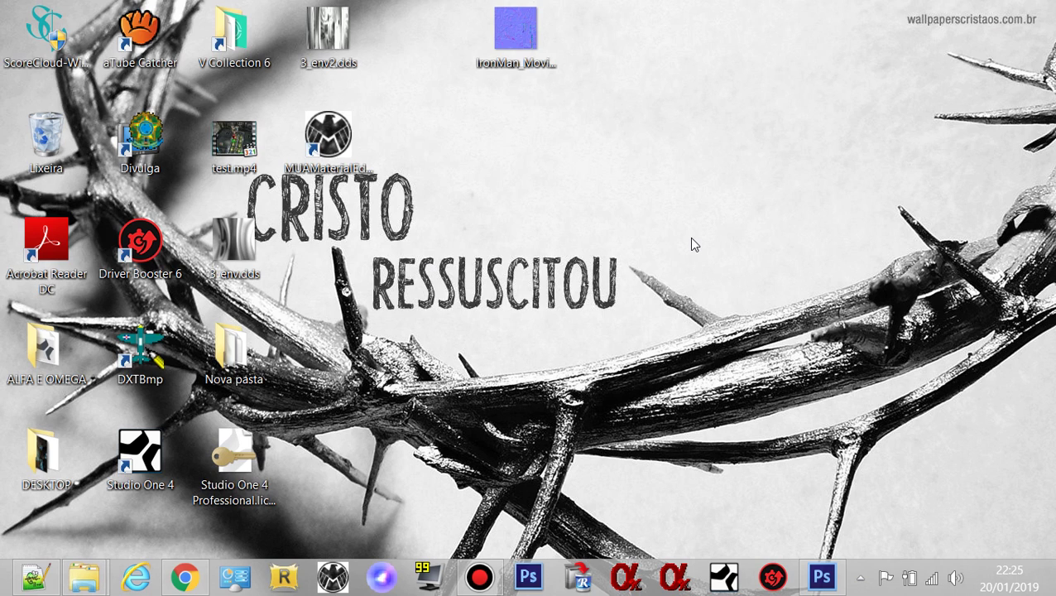
left_click(352, 151)
double_click(351, 152)
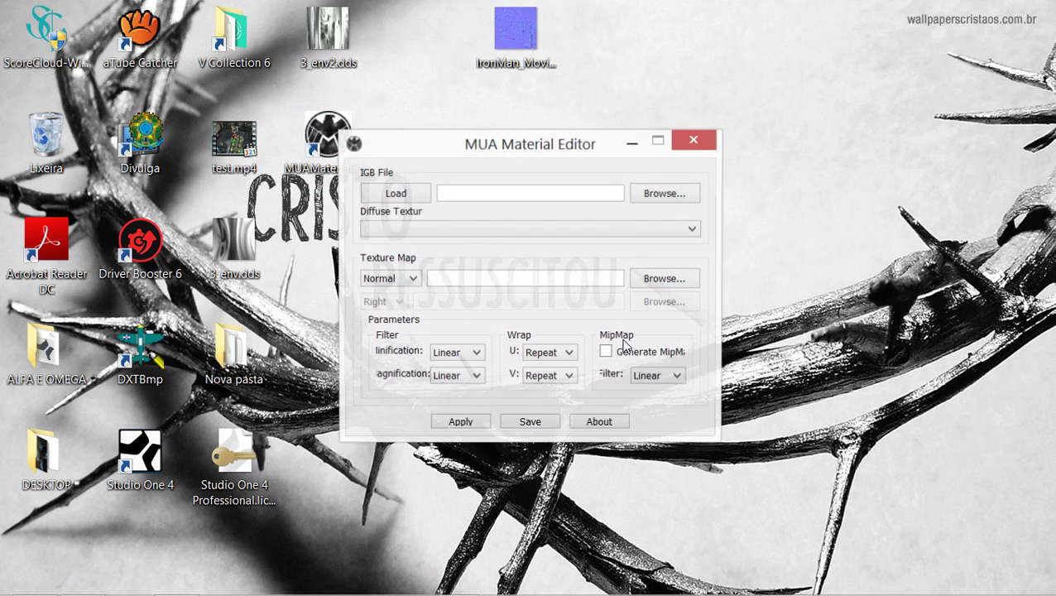
Step: Load the 1502.igb model from the Marvel - Ultimate Alliance actors folder into the material editor
left_click(660, 197)
left_click(526, 417)
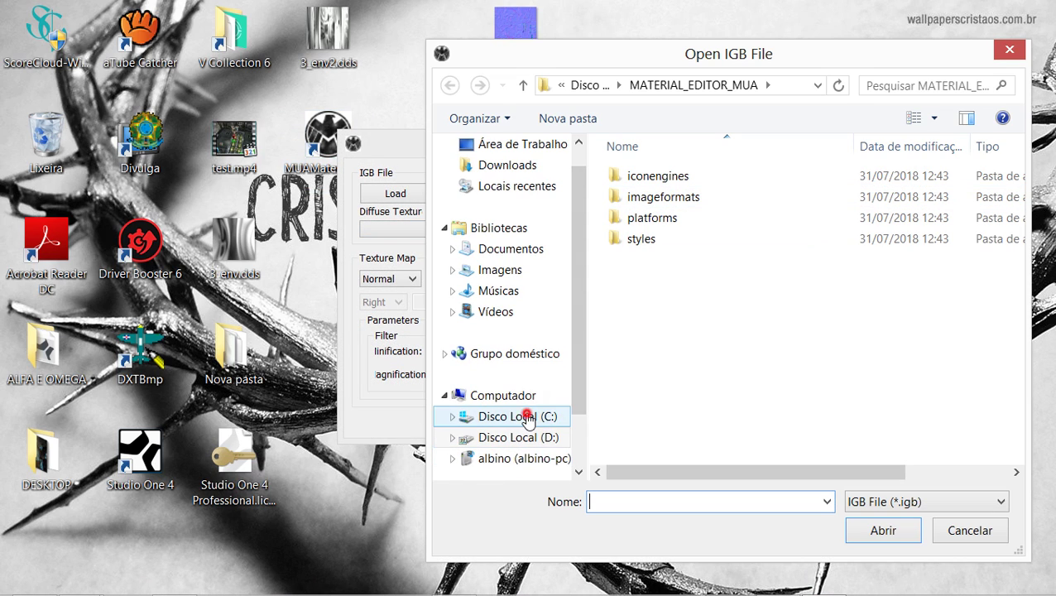
double_click(732, 198)
left_click(704, 177)
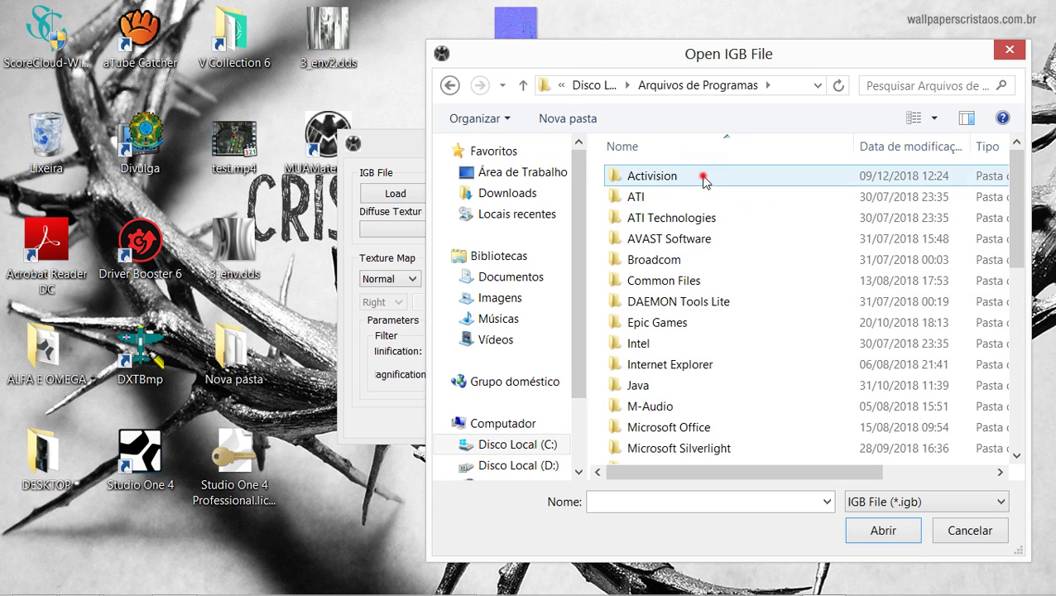
double_click(703, 177)
double_click(683, 176)
double_click(702, 176)
left_click(691, 217)
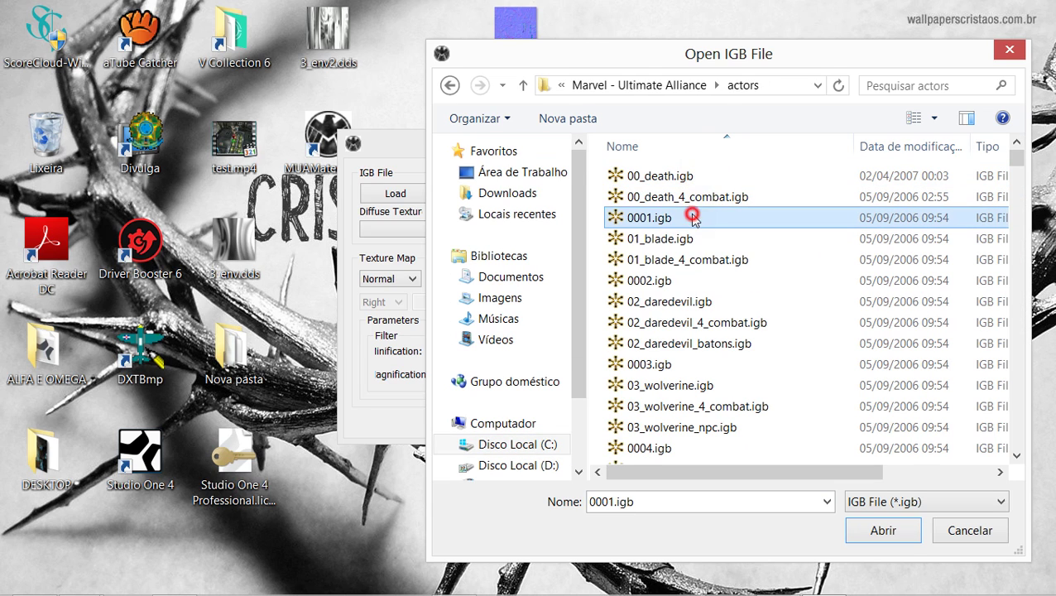
type("1502")
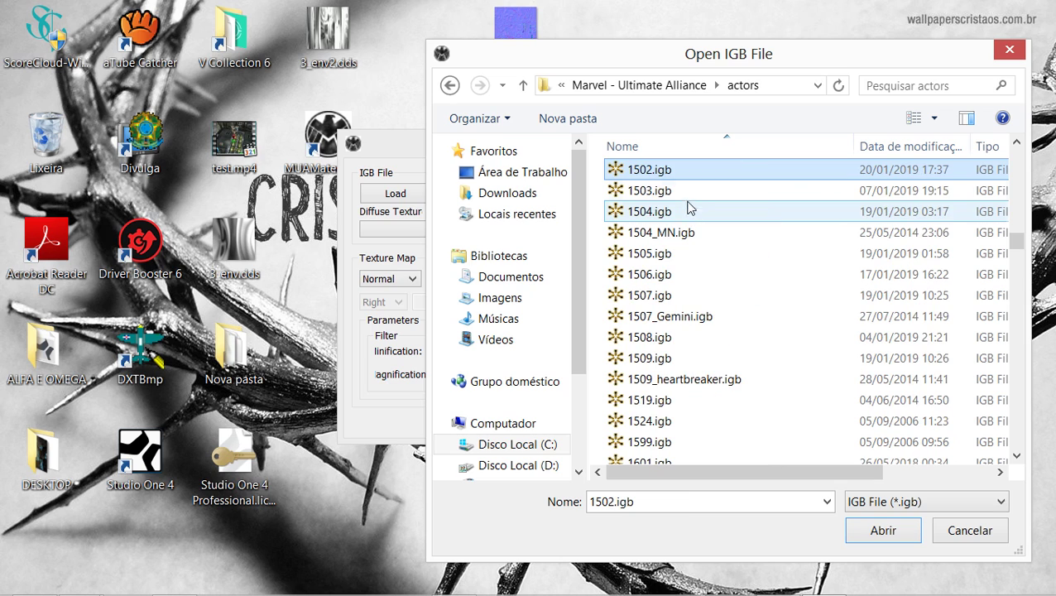
double_click(686, 170)
left_click(415, 279)
left_click(412, 199)
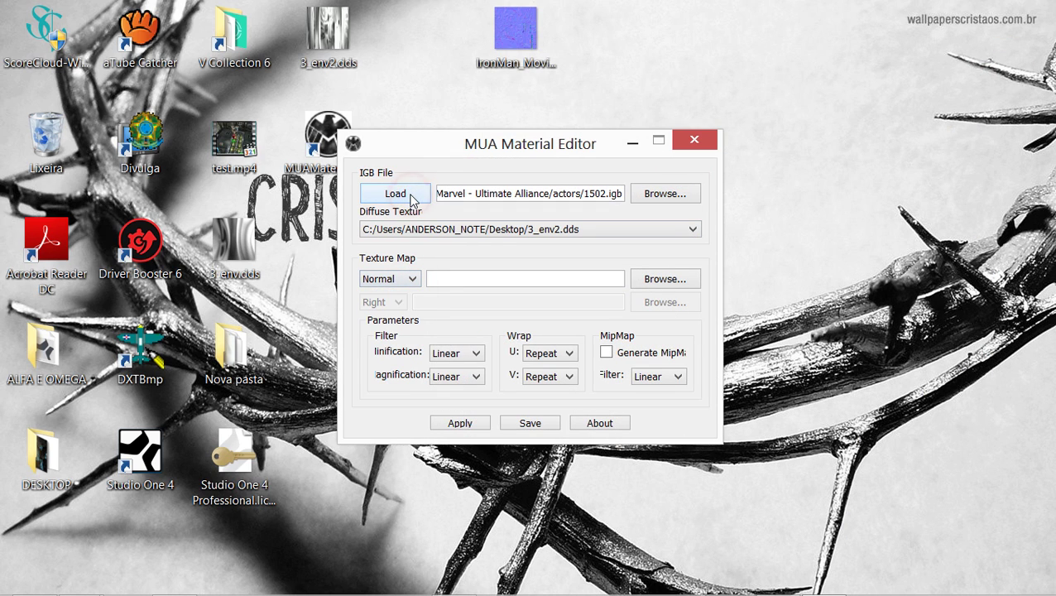
Step: Choose CORPO.dds as the diffuse texture and switch the texture map type to Env
left_click(689, 225)
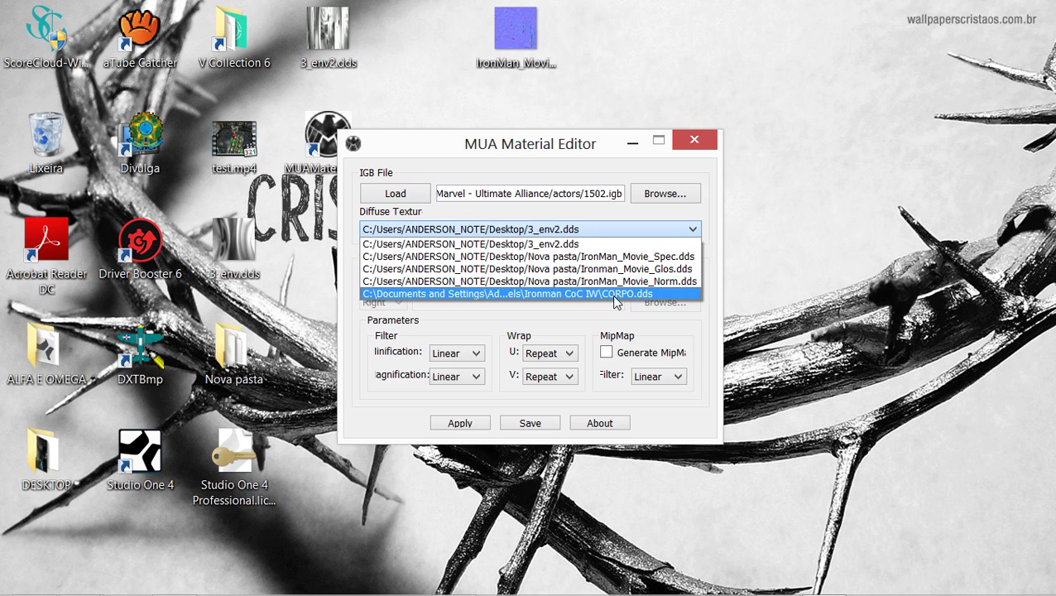
left_click(684, 296)
left_click(414, 281)
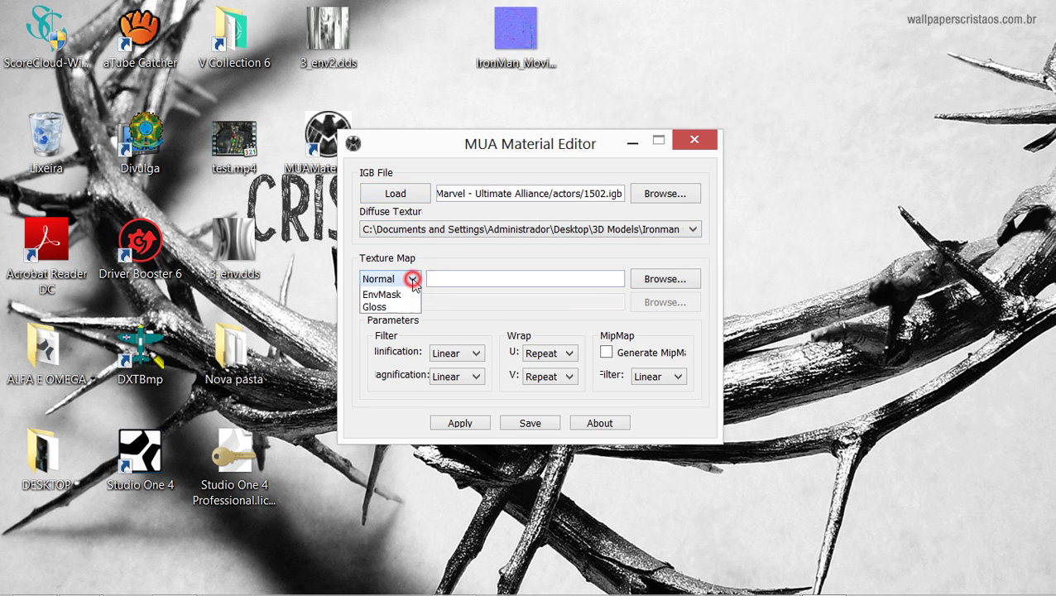
left_click(377, 318)
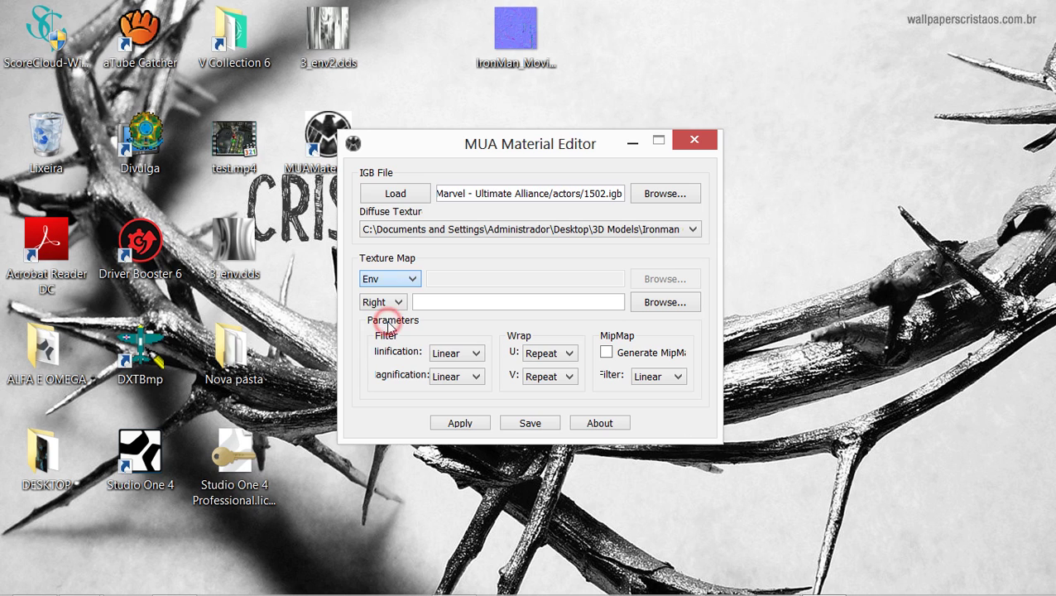
Step: Assign ChromeReflect_RT.dds from the desktop's Nova pasta folder to the Right face of the environment map
left_click(398, 303)
left_click(399, 303)
left_click(662, 302)
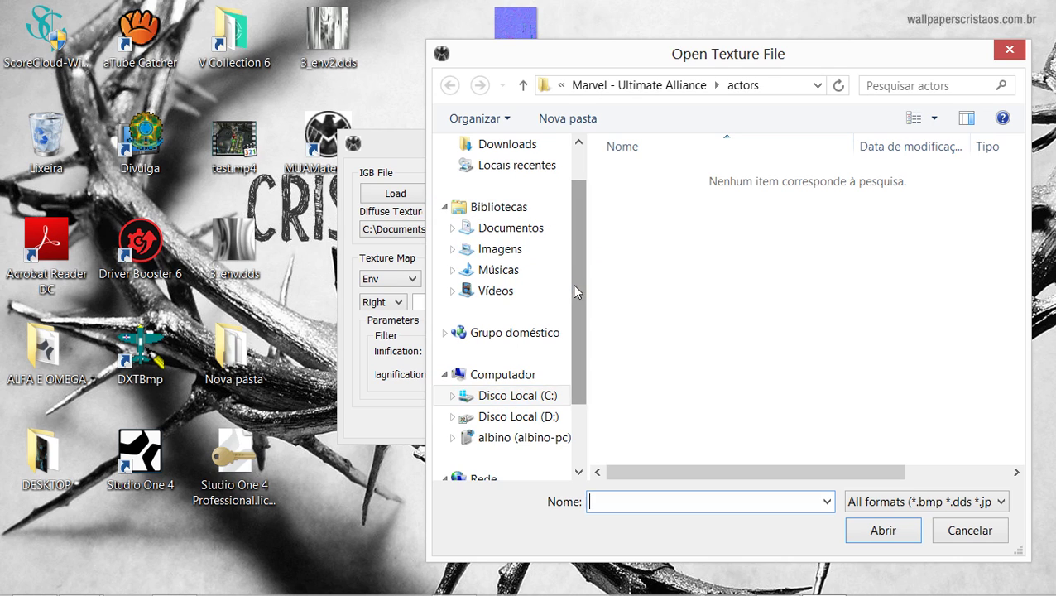
scroll(575, 289, "up", 1)
left_click(537, 185)
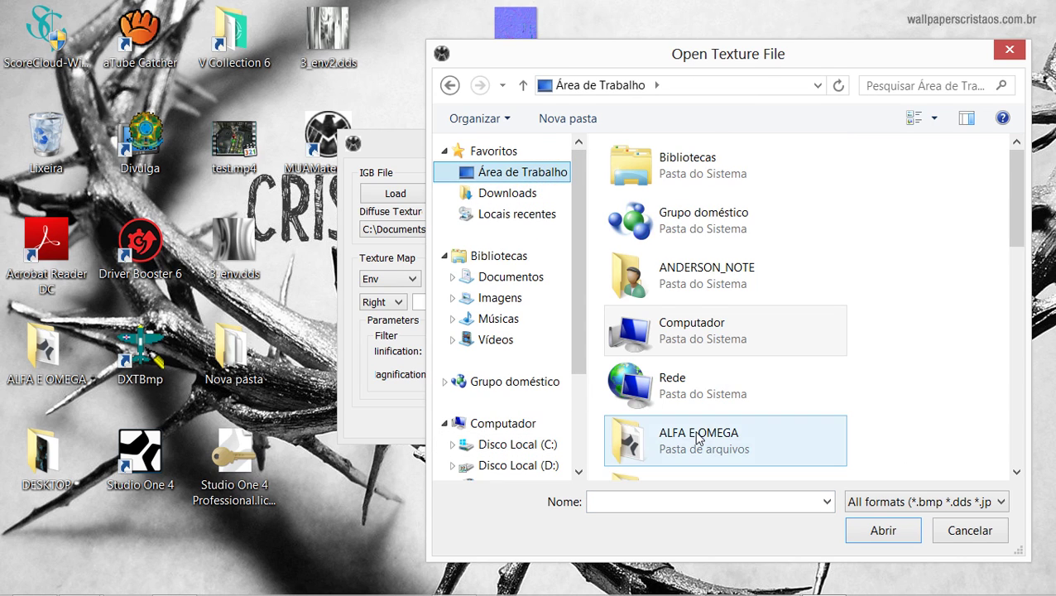
scroll(693, 427, "down", 5)
scroll(694, 422, "up", 3)
scroll(675, 312, "down", 2)
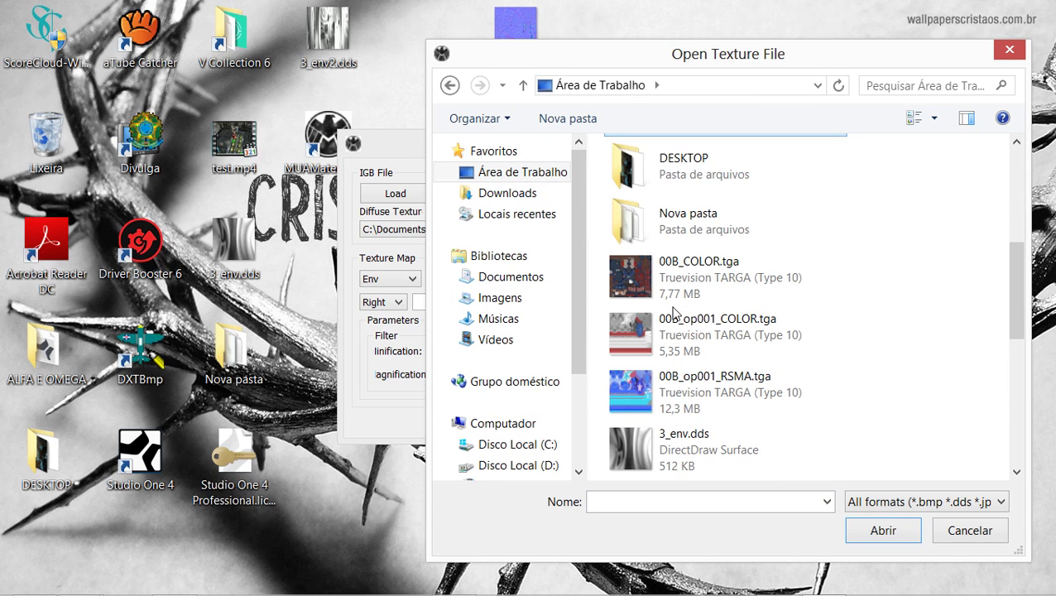
double_click(687, 219)
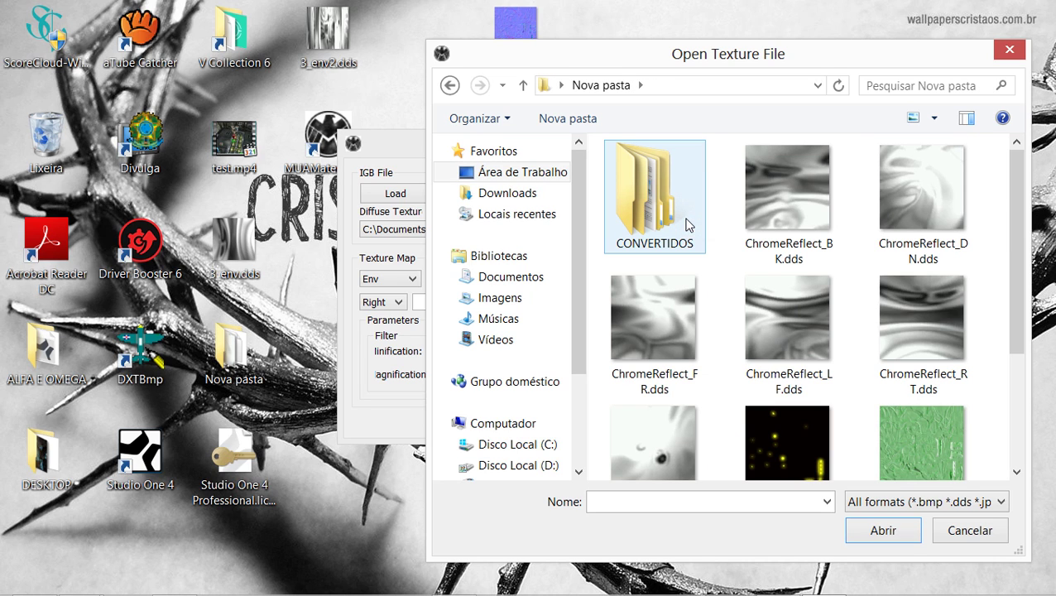
left_click(941, 356)
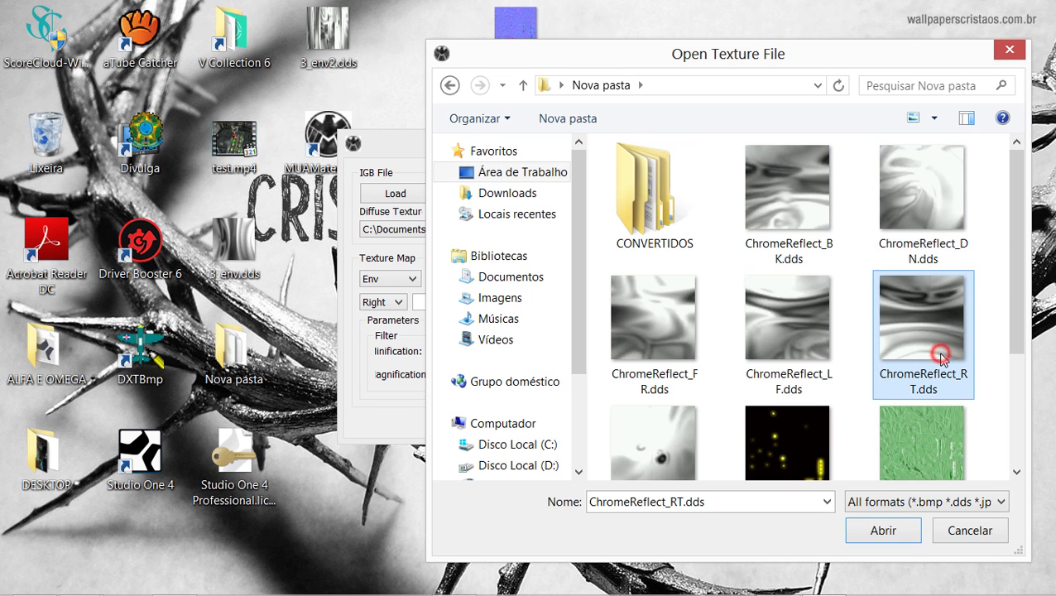
left_click(884, 527)
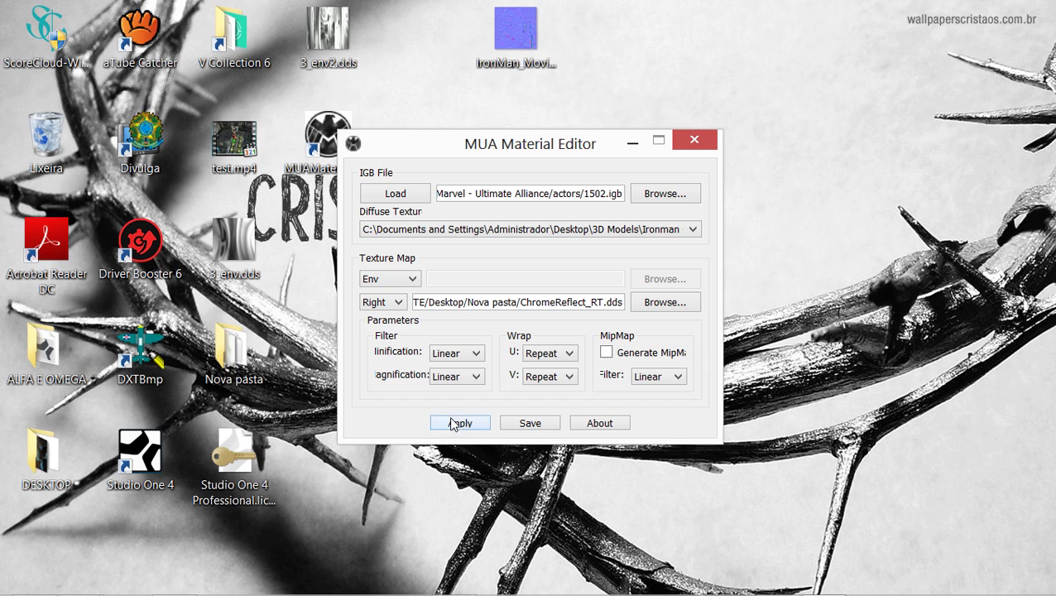
Step: Try to apply the environment map with only the Right face assigned, and close the program
left_click(457, 424)
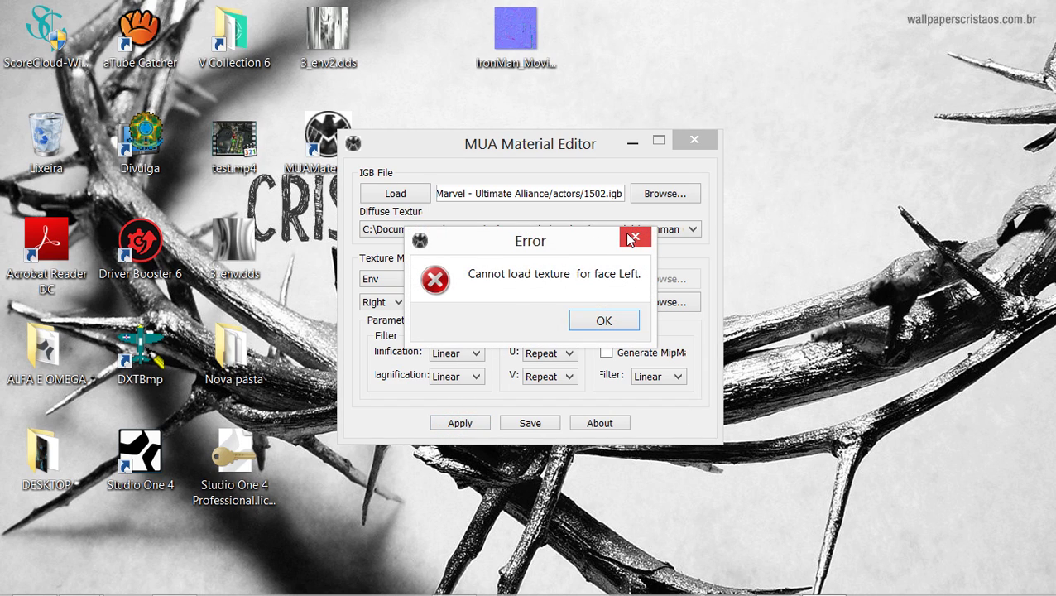
left_click(619, 321)
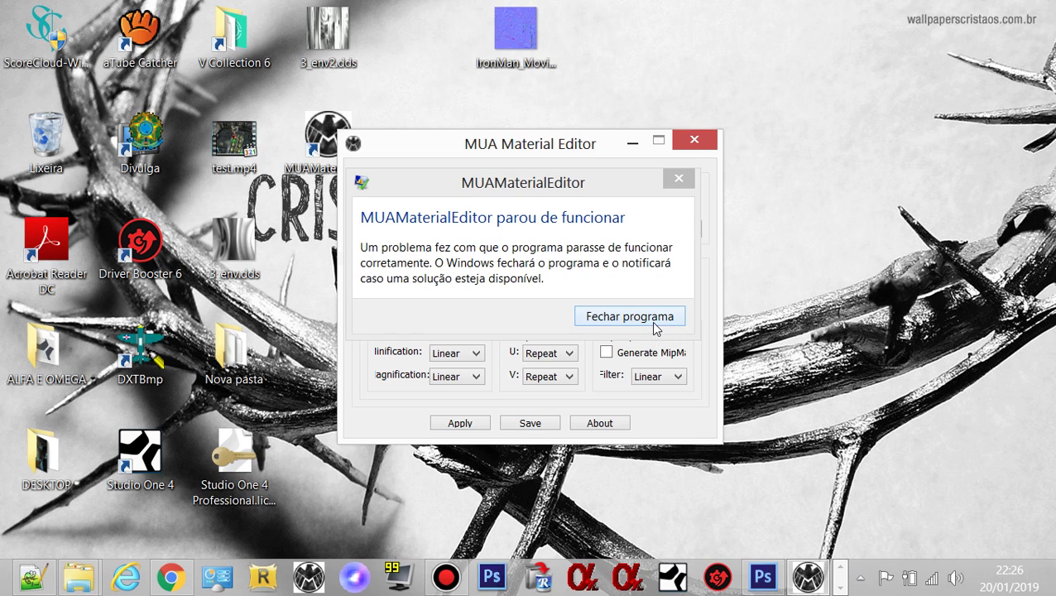
left_click(656, 327)
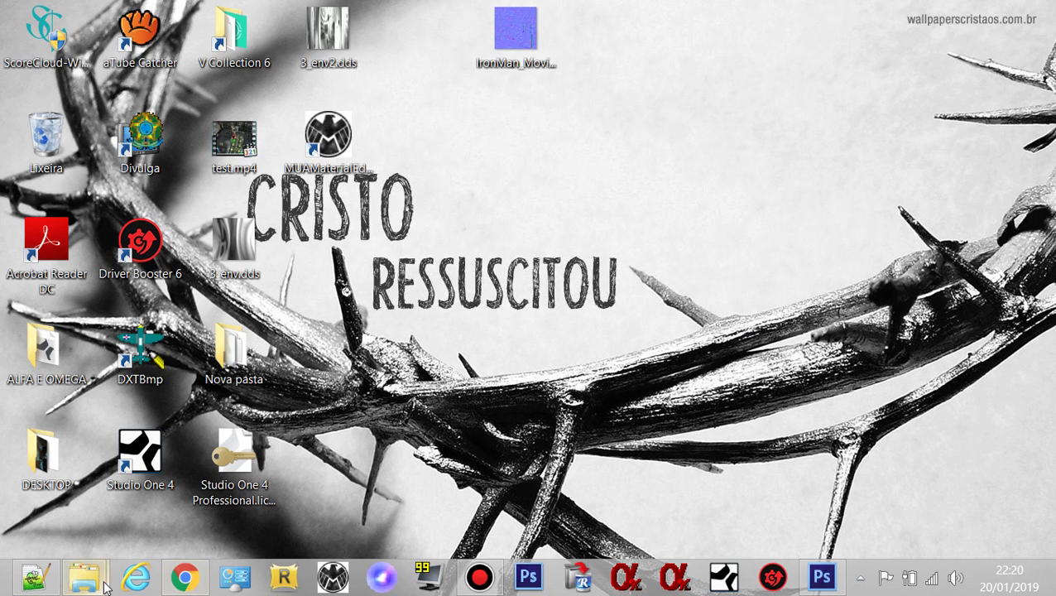
Step: View the 1502.igb model from the actors folder in Insight, then close the viewer and minimize the folder window
mouse_move(85, 577)
left_click(133, 484)
double_click(439, 248)
mouse_move(240, 361)
left_mouse_down()
mouse_move(447, 356)
mouse_move(255, 374)
left_mouse_up()
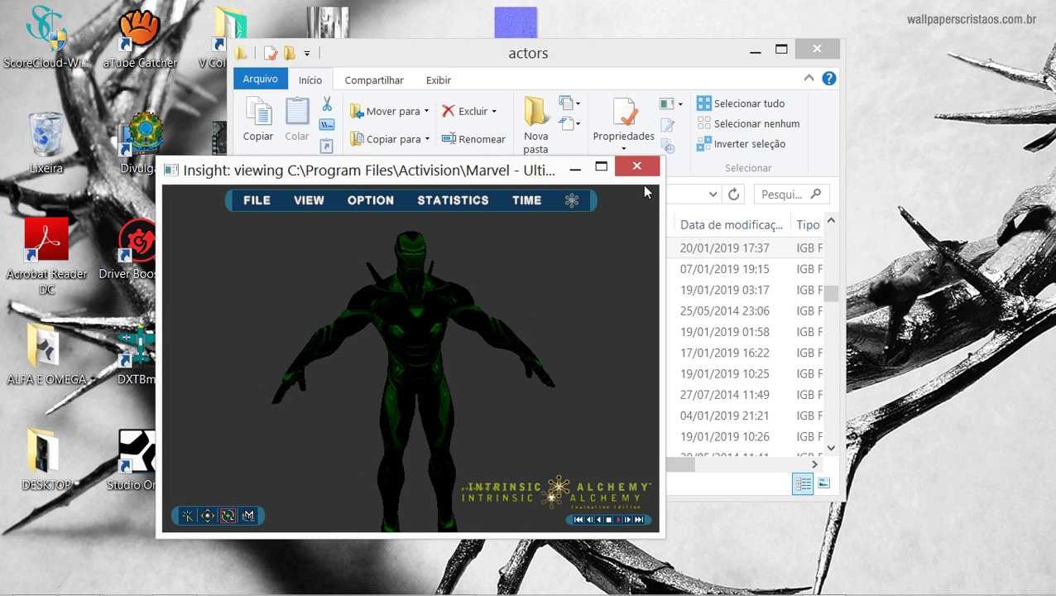
left_click(636, 166)
left_click(755, 51)
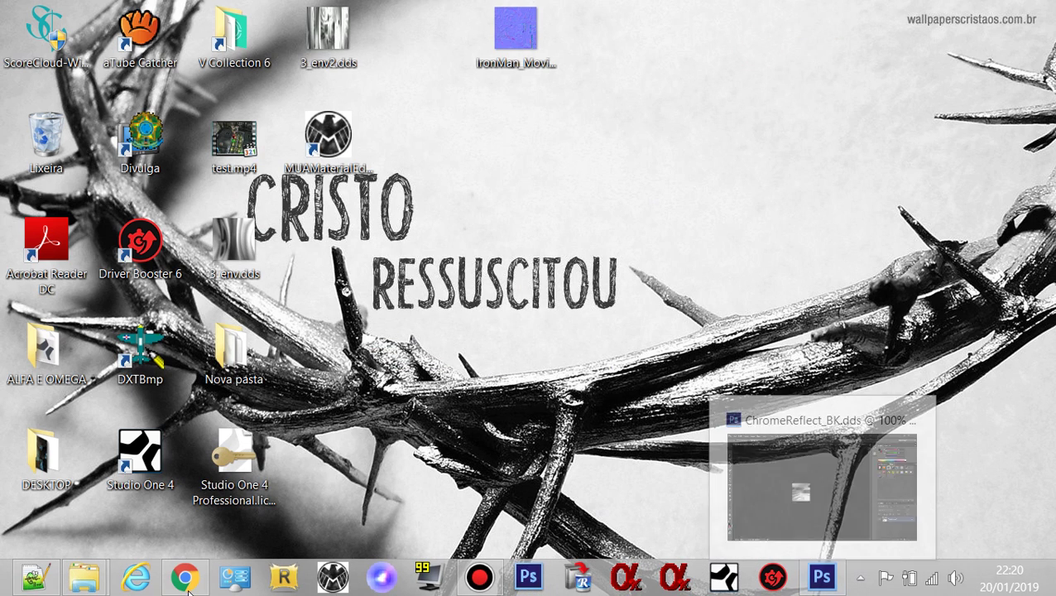
Step: Relaunch MUA Material Editor and load 1502.igb from the Marvel - Ultimate Alliance actors folder
double_click(344, 170)
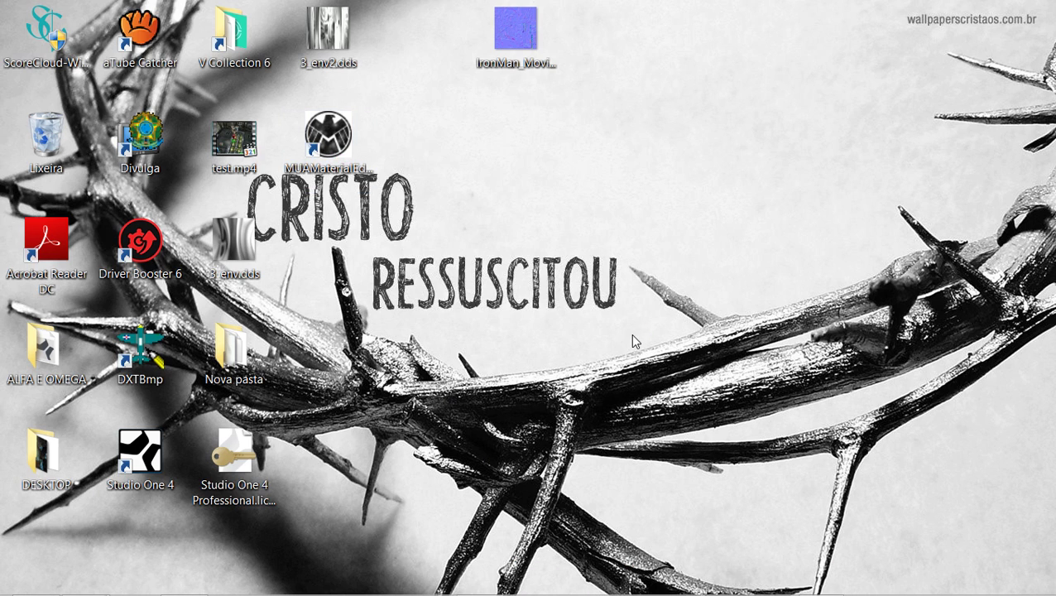
left_click(692, 199)
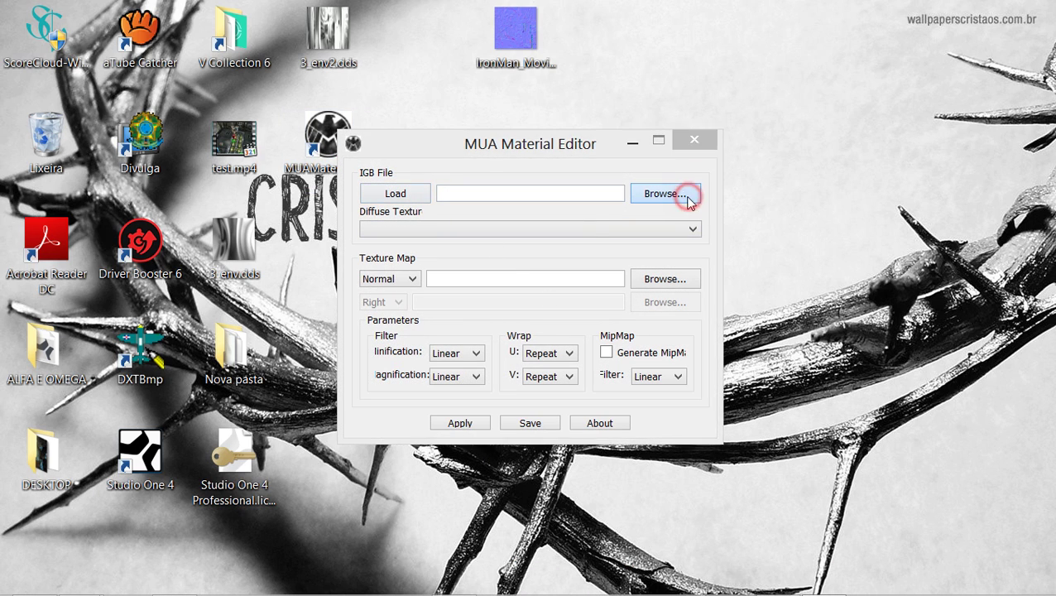
scroll(488, 273, "up", 1)
left_click(521, 421)
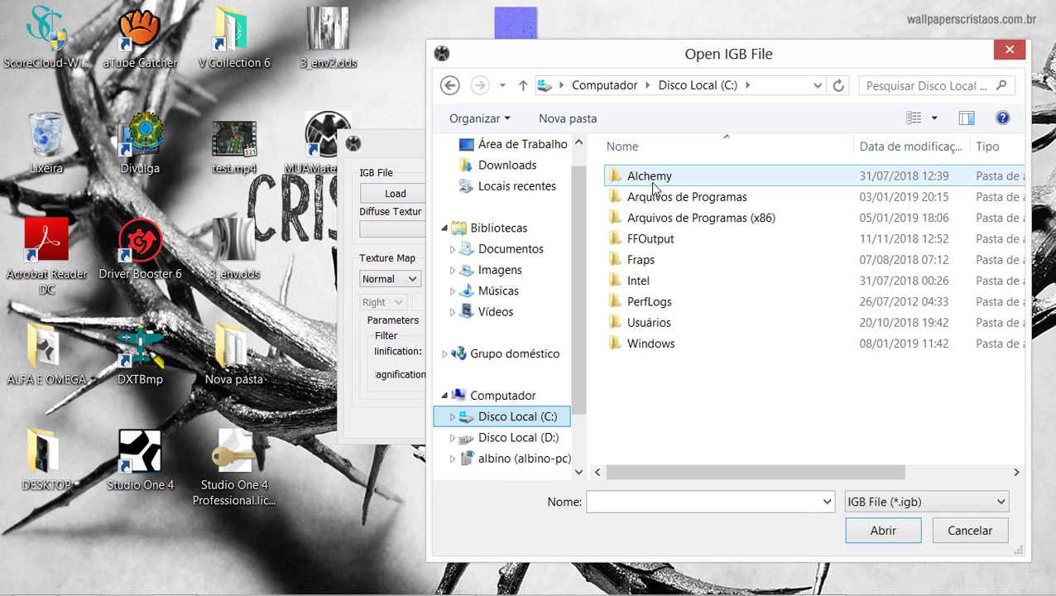
double_click(637, 200)
double_click(664, 179)
double_click(665, 179)
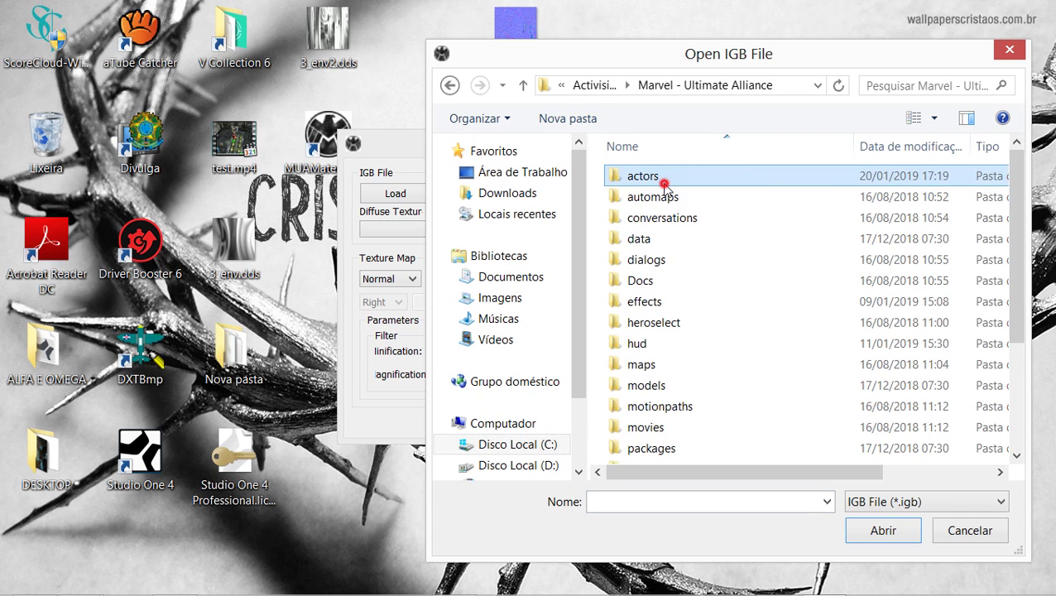
double_click(667, 179)
left_click(646, 259)
type("1502.igb")
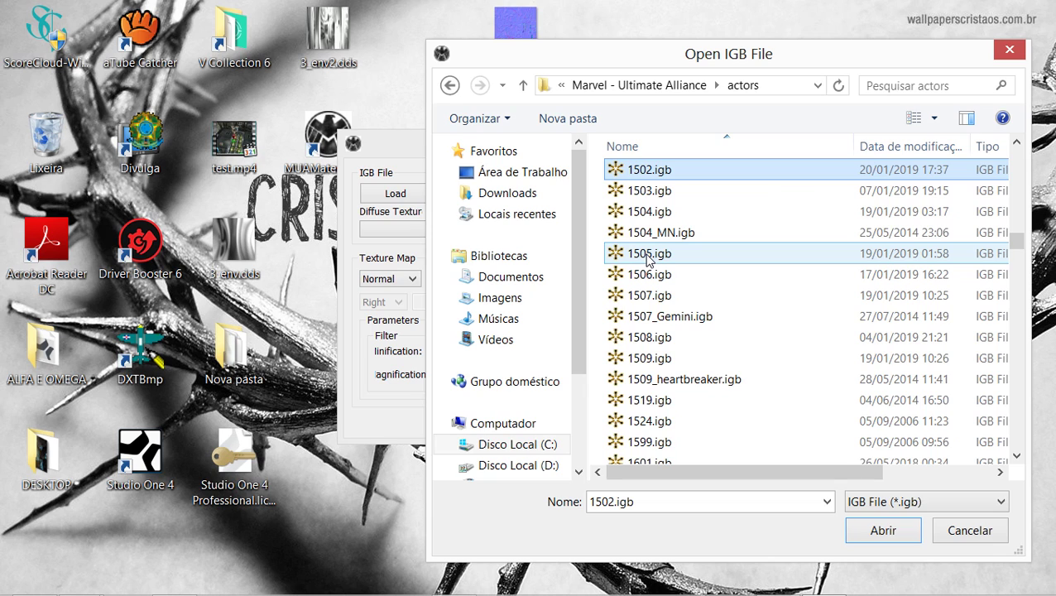
key("Return")
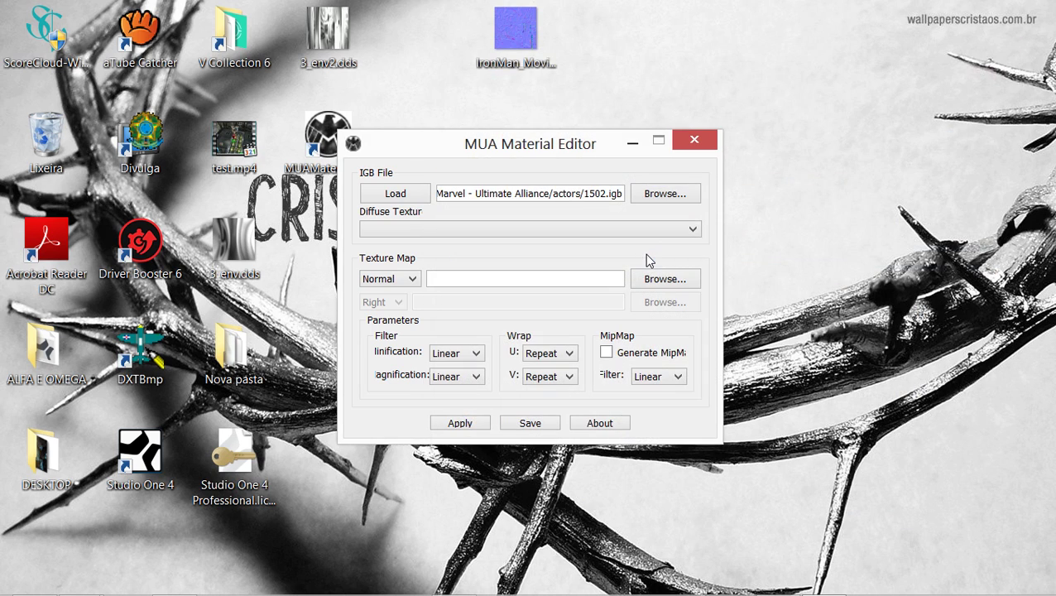
left_click(413, 280)
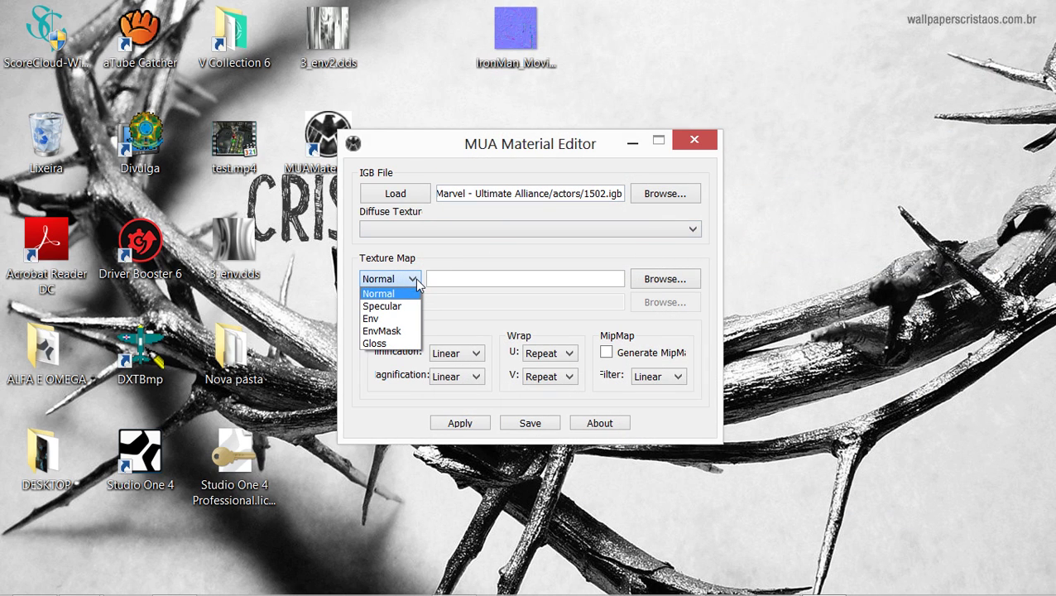
left_click(416, 279)
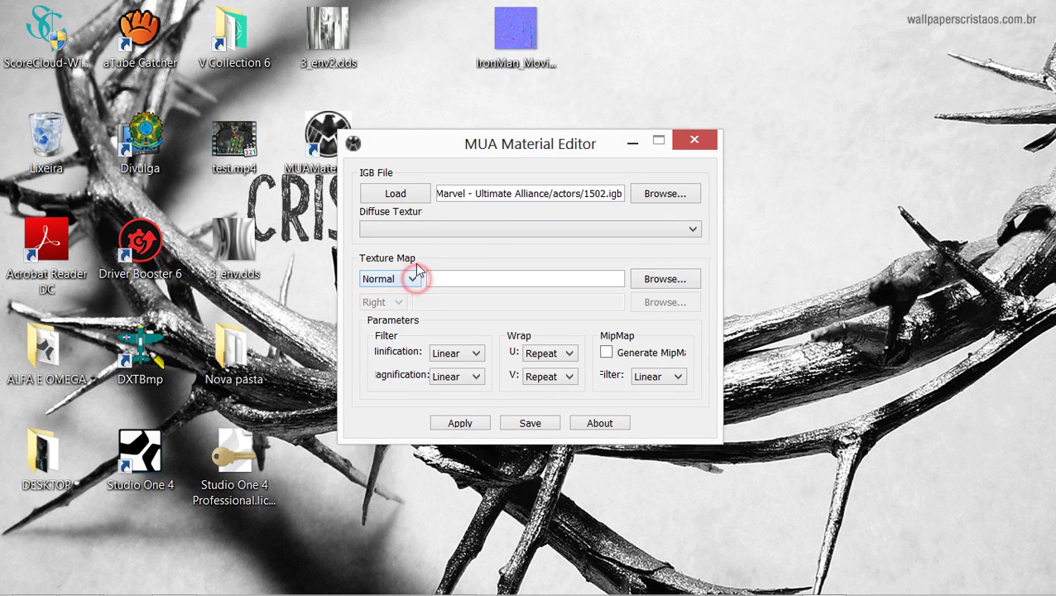
left_click(425, 194)
Step: Select CORPO.dds as the model's diffuse texture and set the texture map type to Env
left_click(692, 231)
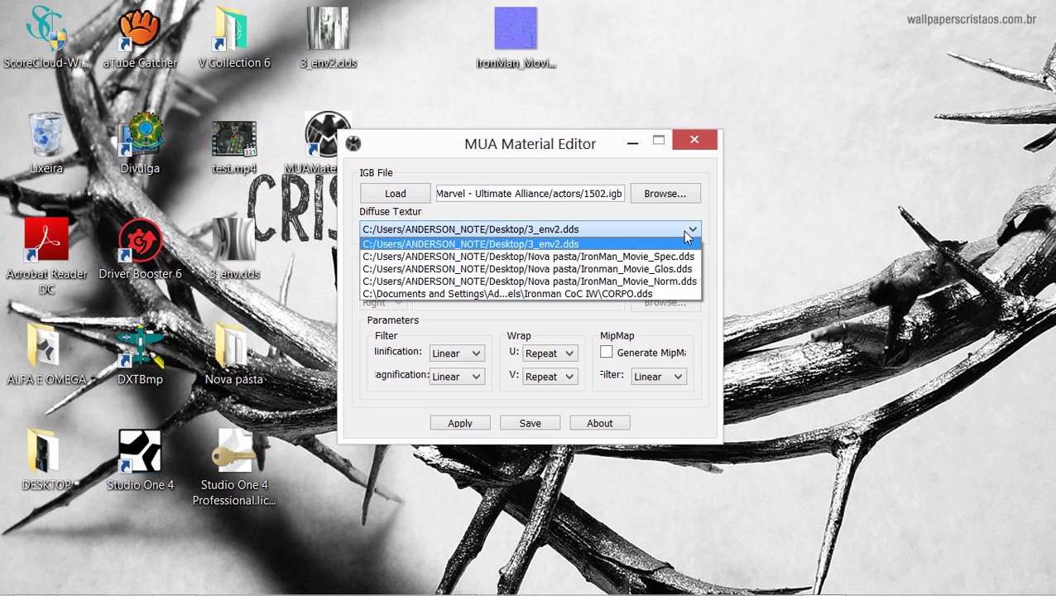
left_click(638, 294)
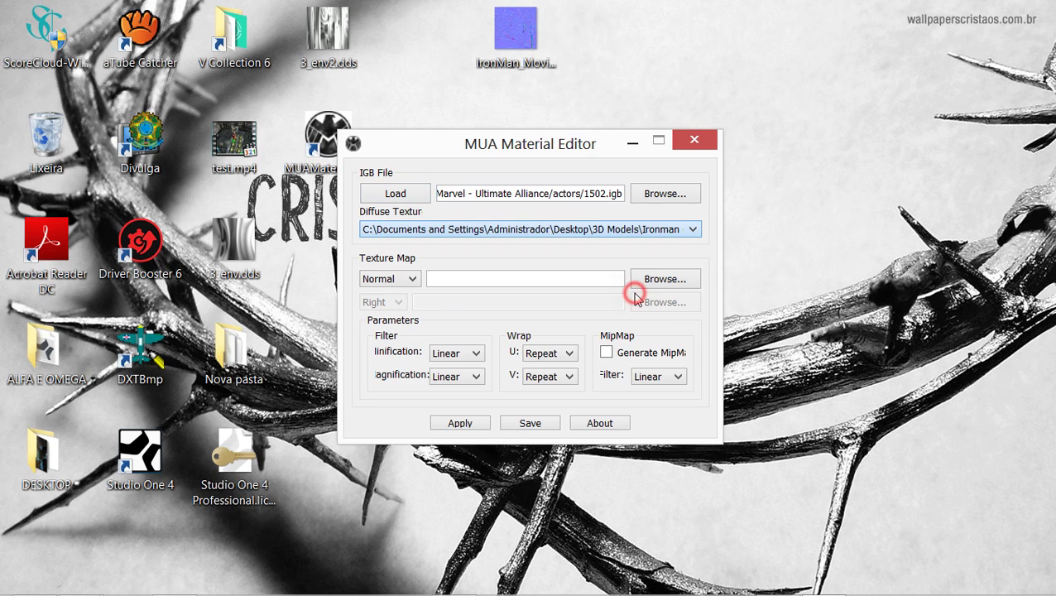
left_click(412, 279)
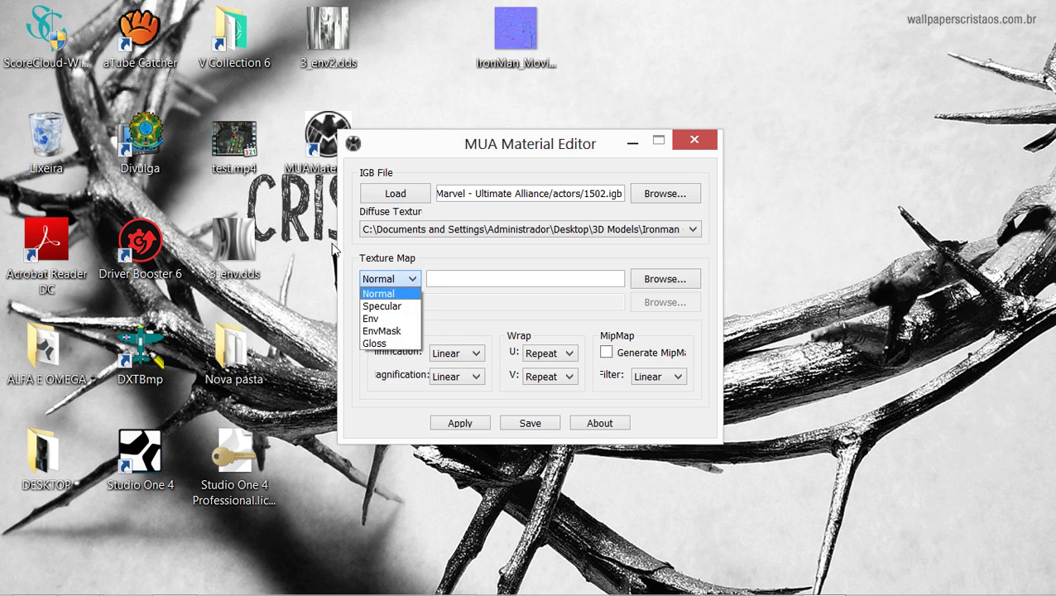
left_click(377, 319)
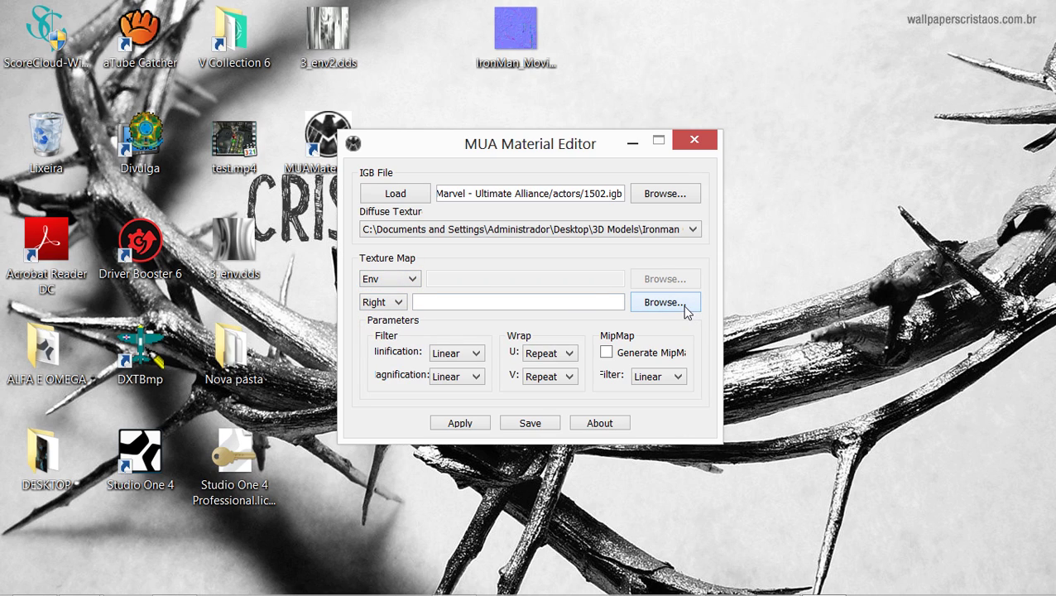
left_click(684, 232)
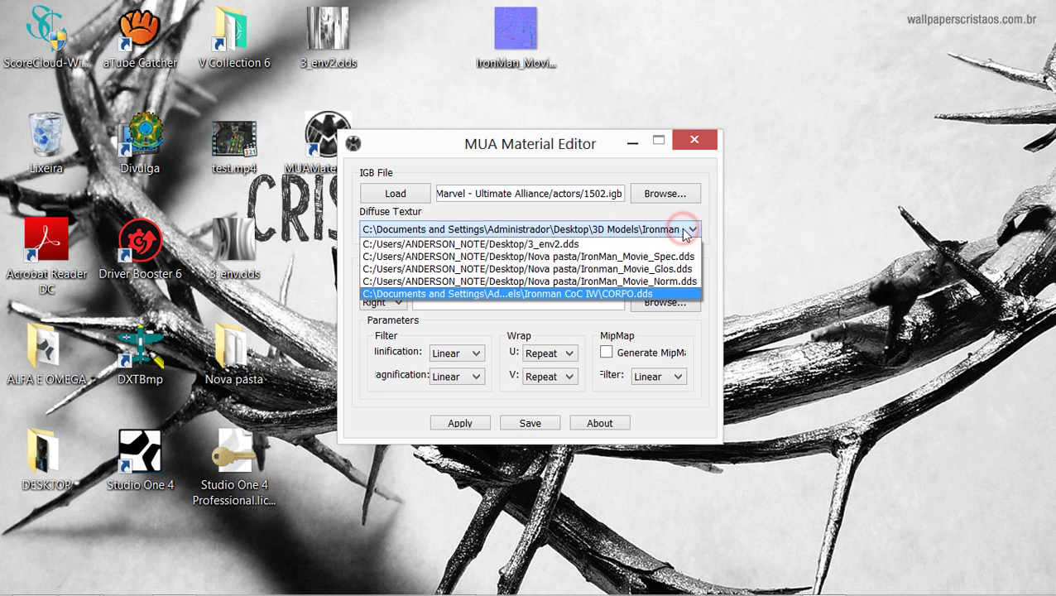
left_click(684, 231)
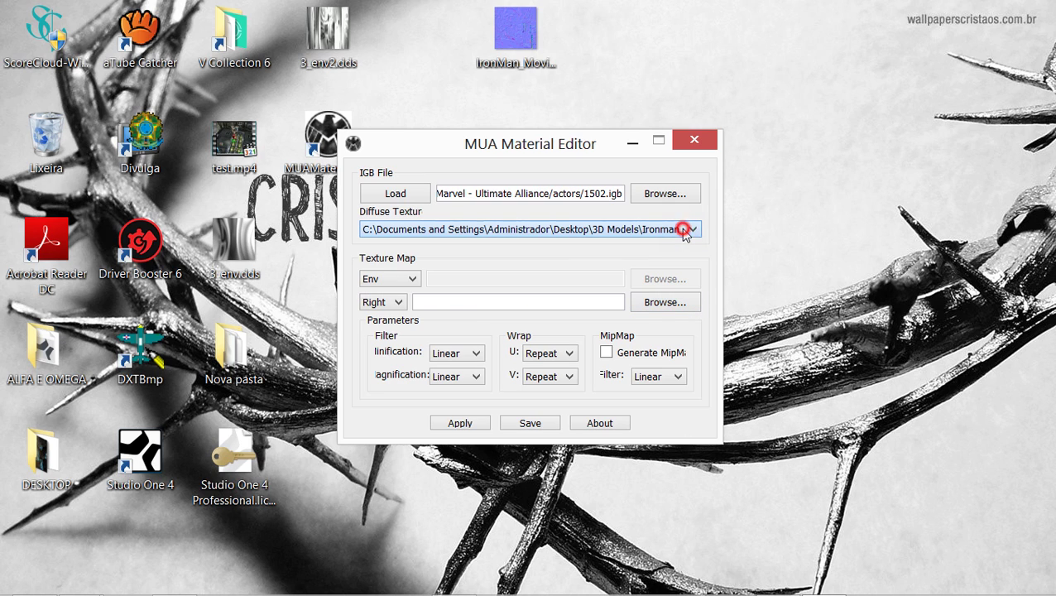
Step: Assign ChromeReflect_RT.dds from the Nova pasta folder on the desktop to the environment map's Right face
left_click(673, 302)
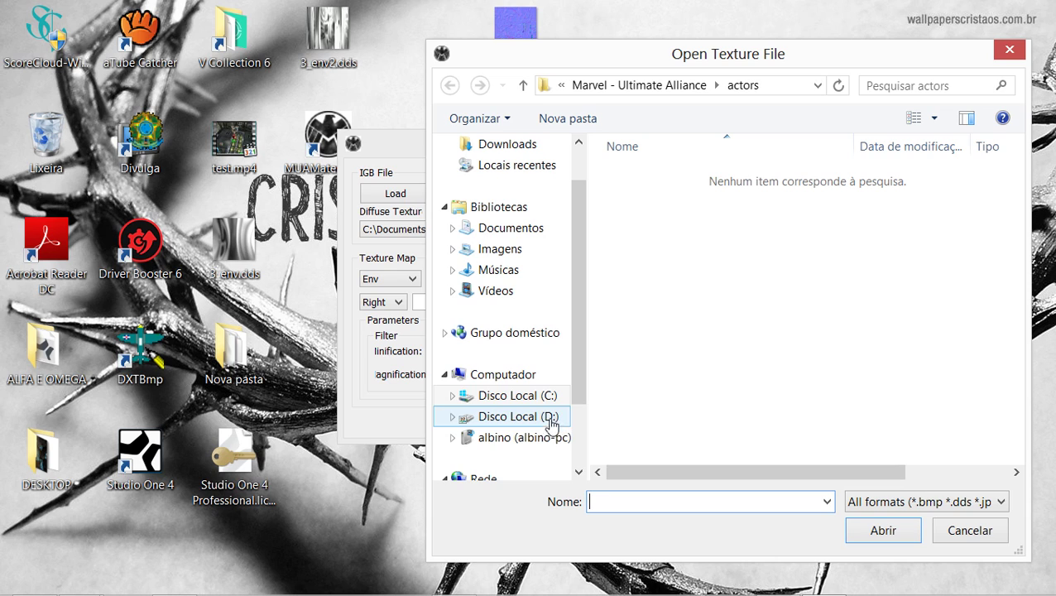
left_click_drag(577, 352, 572, 334)
left_click(513, 172)
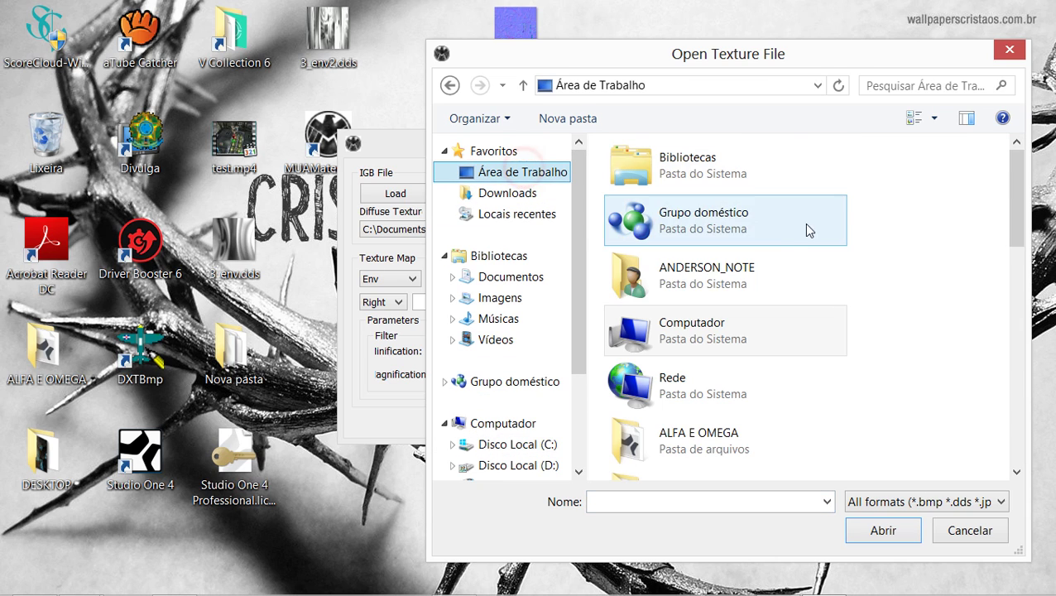
left_click(660, 458)
scroll(660, 455, "down", 2)
left_click(667, 216)
double_click(668, 217)
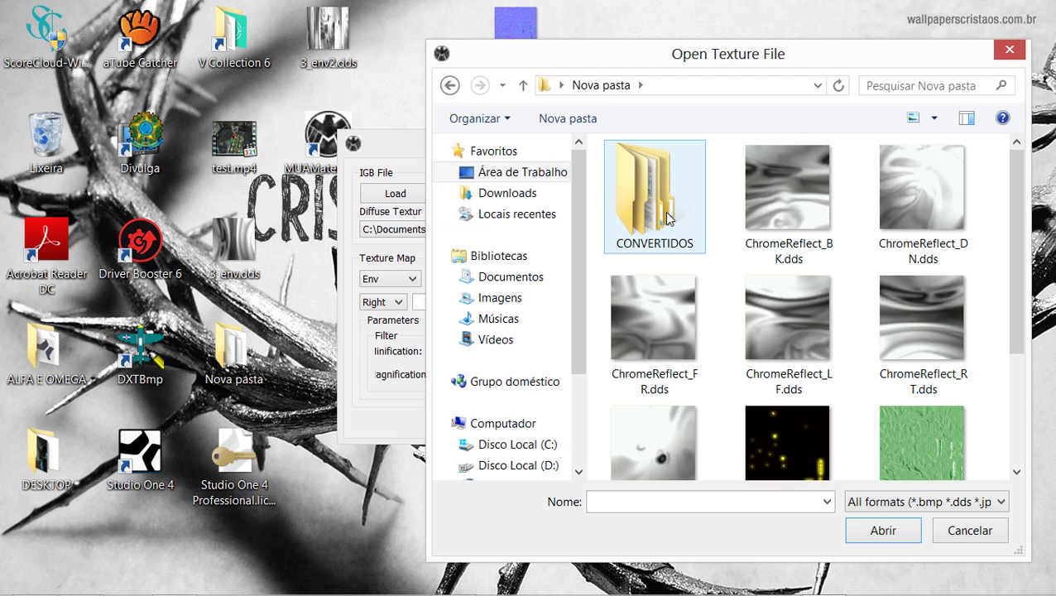
left_click(892, 327)
left_click(870, 530)
Step: Assign ChromeReflect_LF.dds from the Nova pasta folder to the environment map's Left face
left_click(398, 302)
left_click(382, 327)
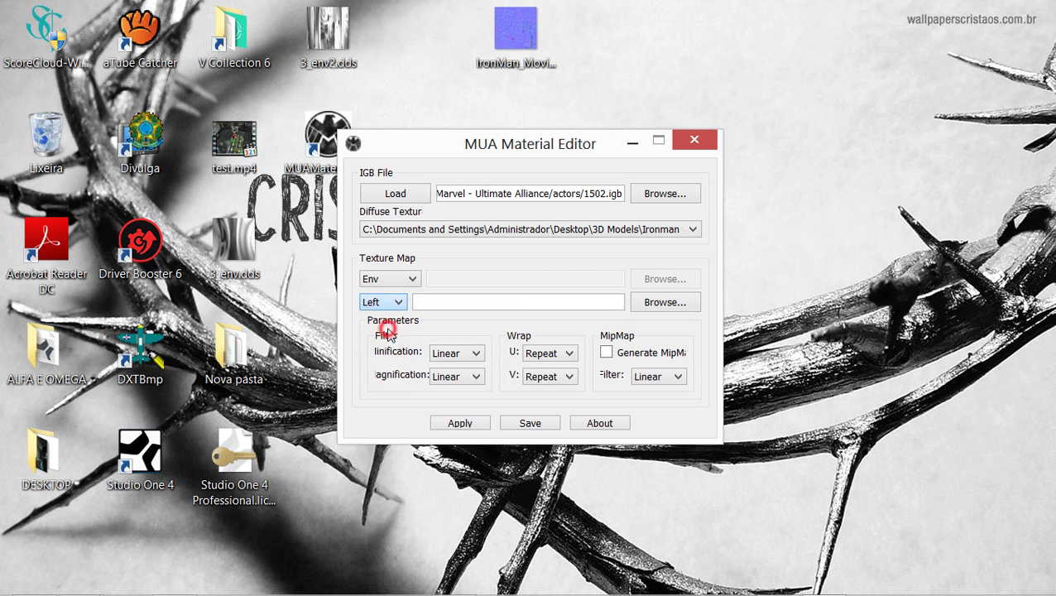
left_click(660, 305)
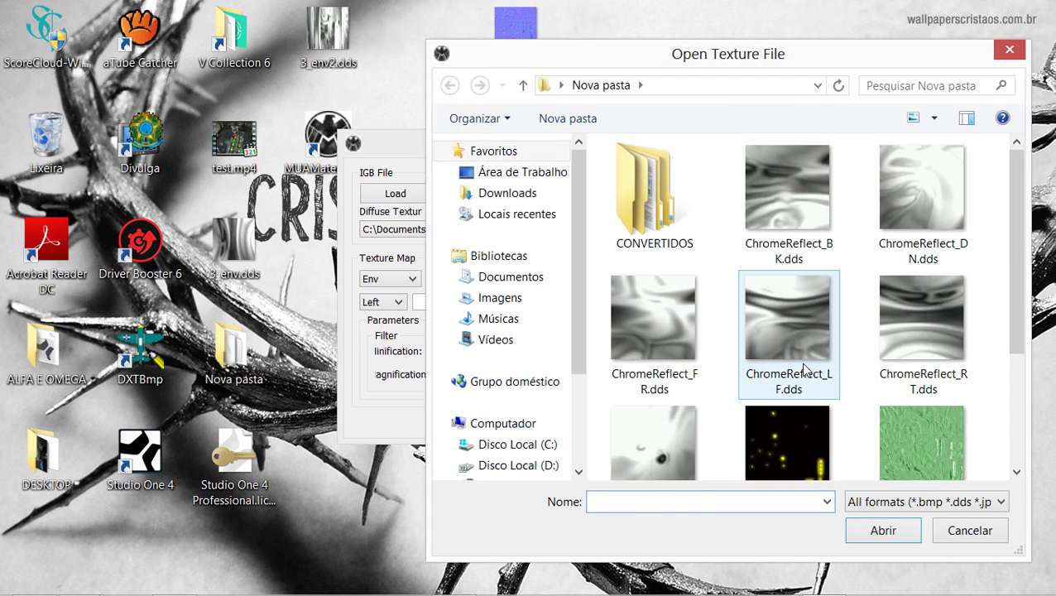
left_click(800, 364)
left_click(883, 531)
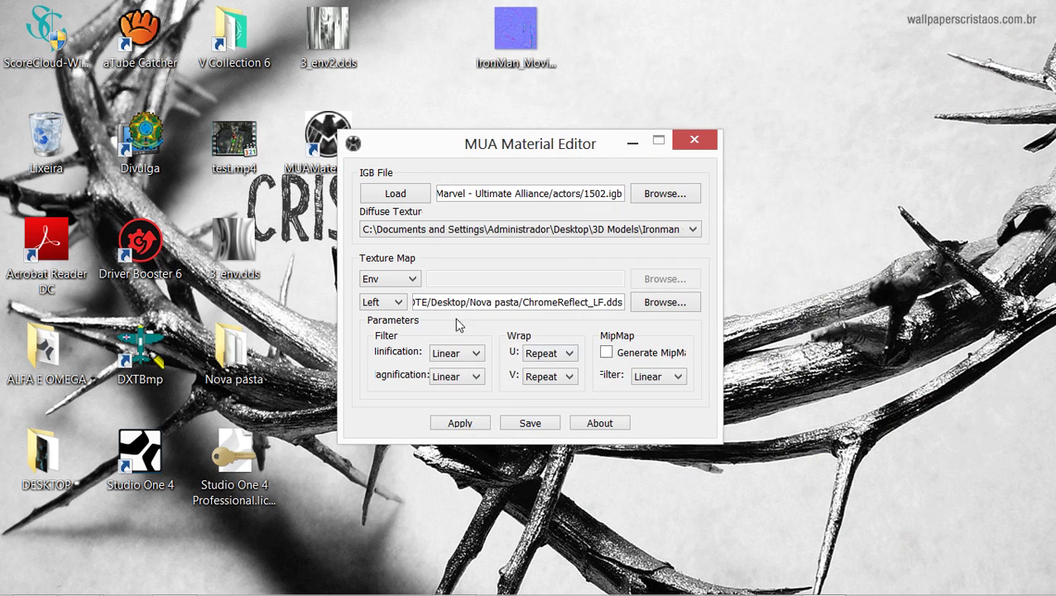
Step: Assign ChromeReflect_BK.dds from the Nova pasta folder to the environment map's Back face
left_click(398, 302)
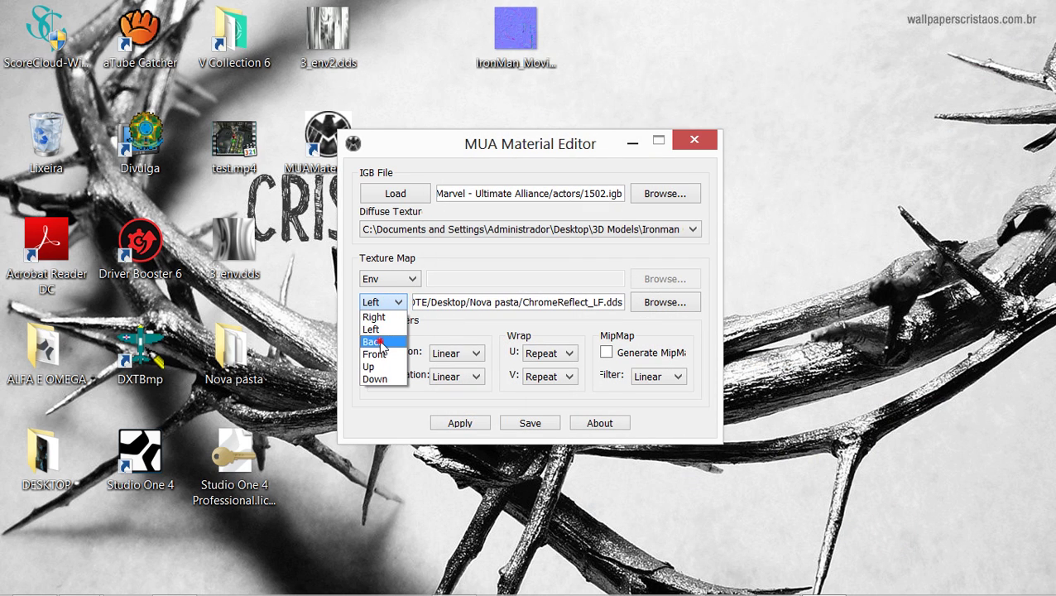
left_click(381, 339)
left_click(659, 305)
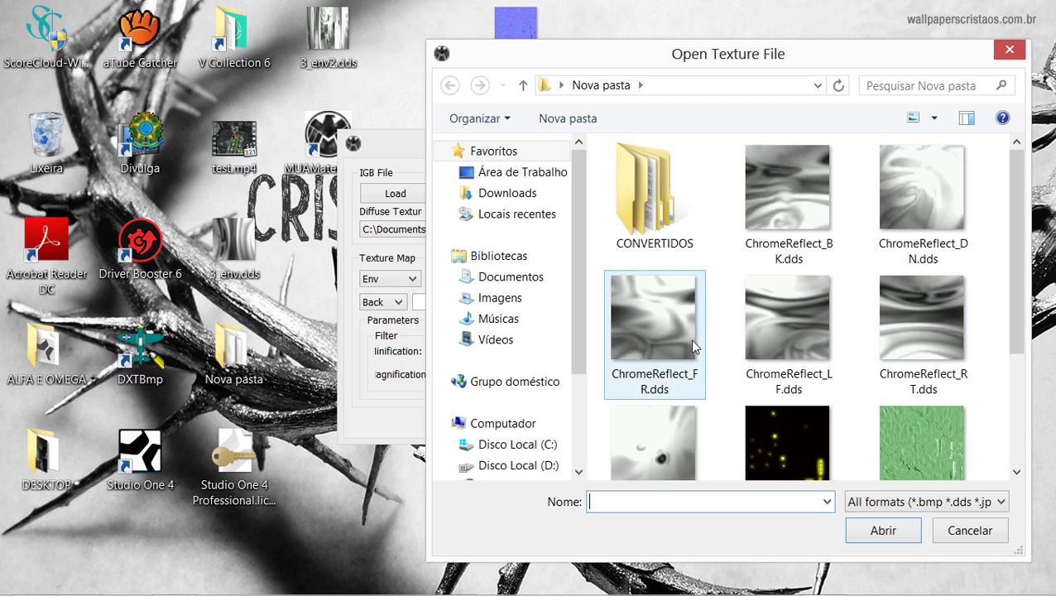
scroll(1015, 288, "down", 1)
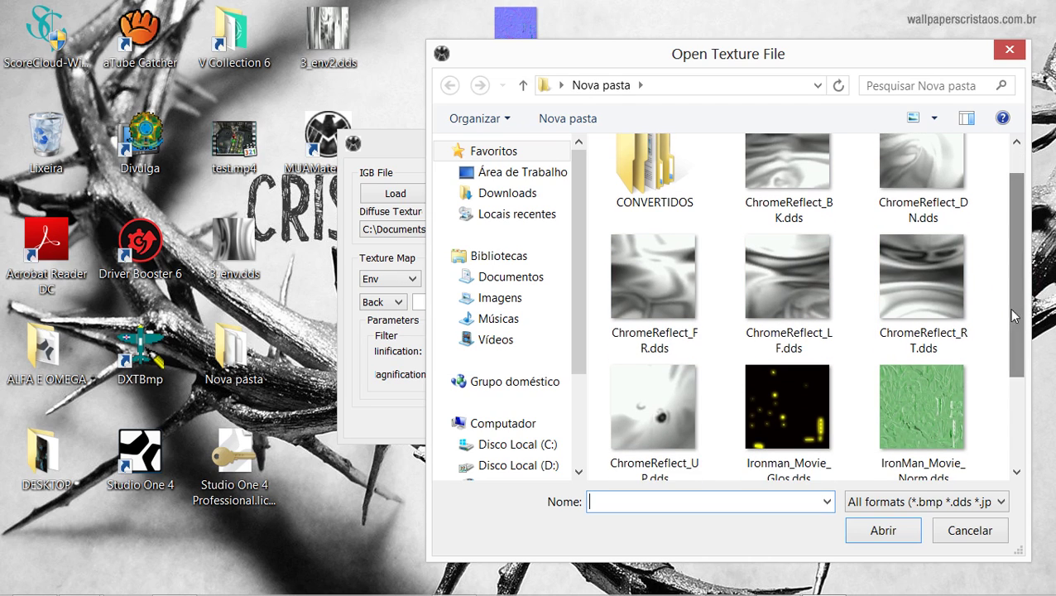
left_click(813, 192)
left_click(884, 533)
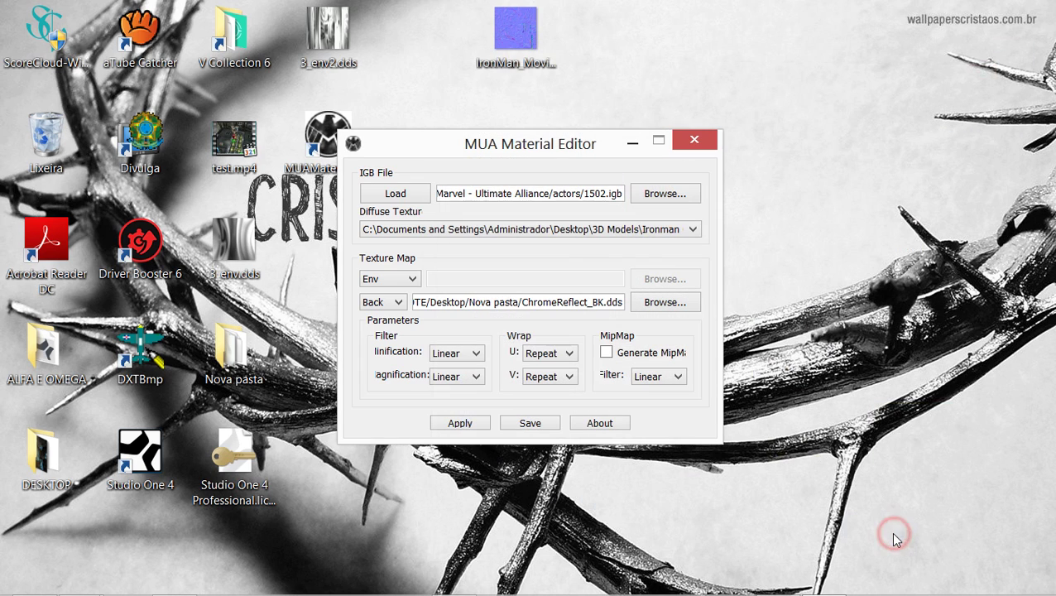
Step: Assign ChromeReflect_FR.dds from the Nova pasta folder to the environment map's Front face
left_click(397, 305)
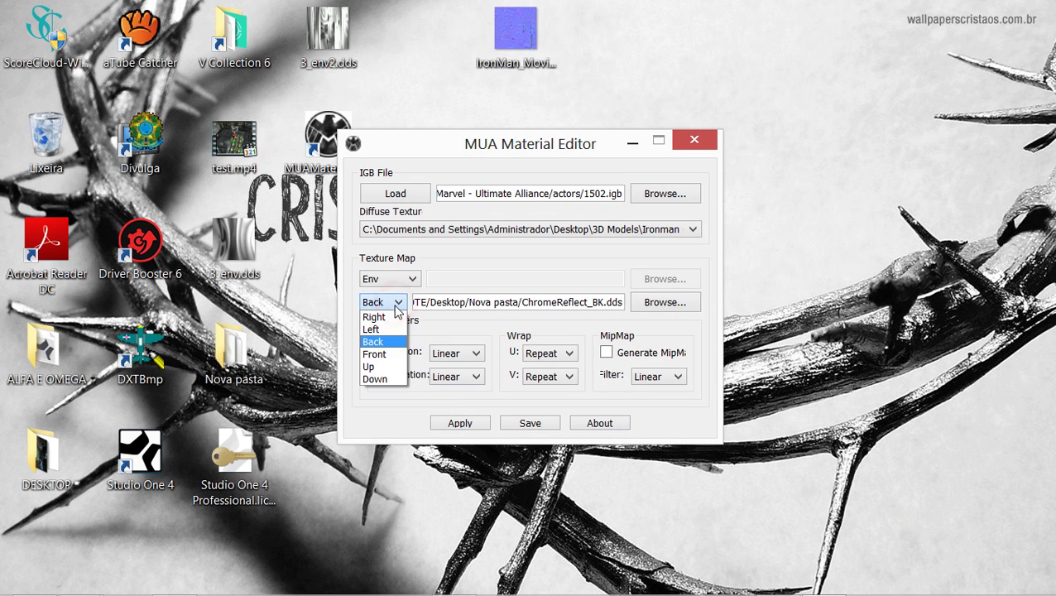
left_click(382, 356)
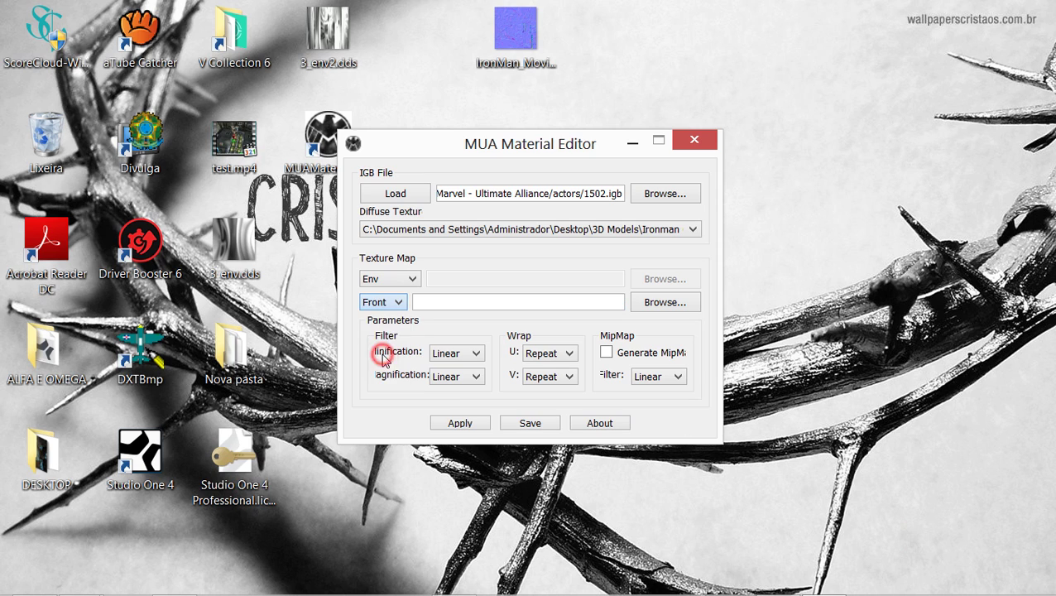
left_click(662, 303)
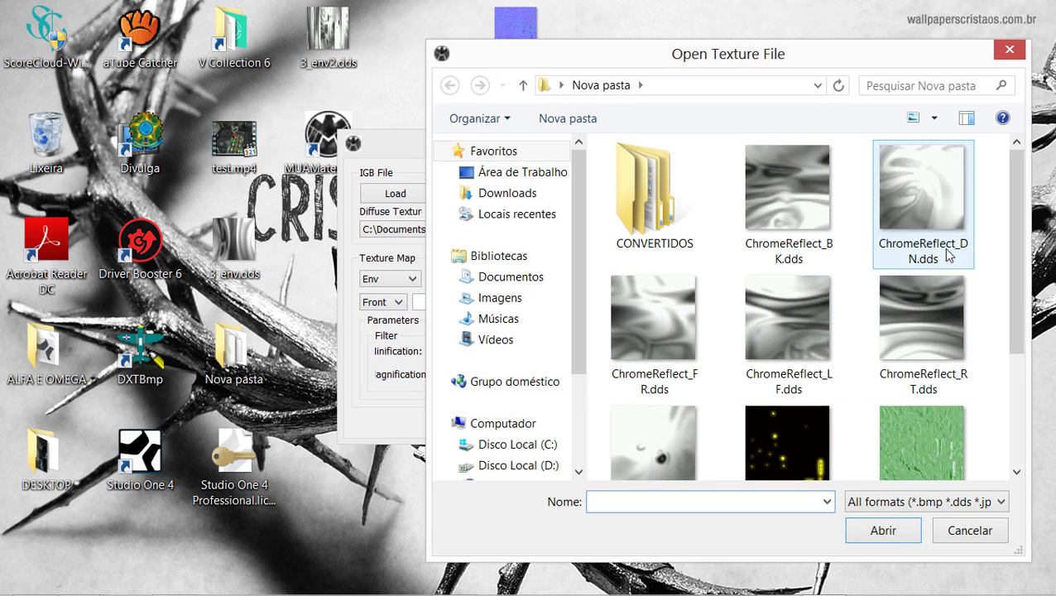
left_click(671, 364)
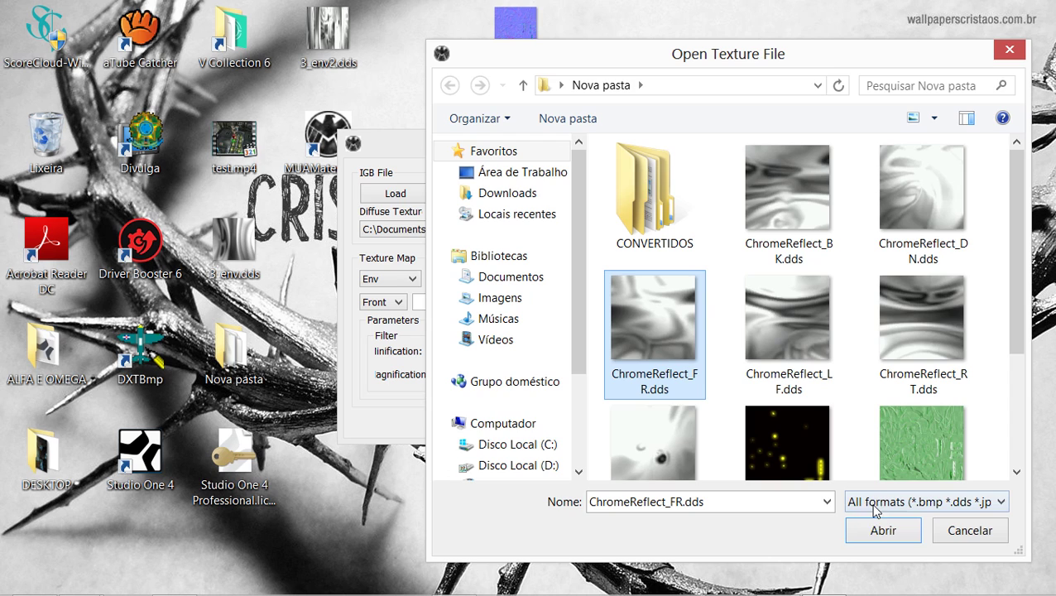
left_click(879, 529)
Step: Assign ChromeReflect_UP.dds from the Nova pasta folder to the environment map's Up face
left_click(397, 302)
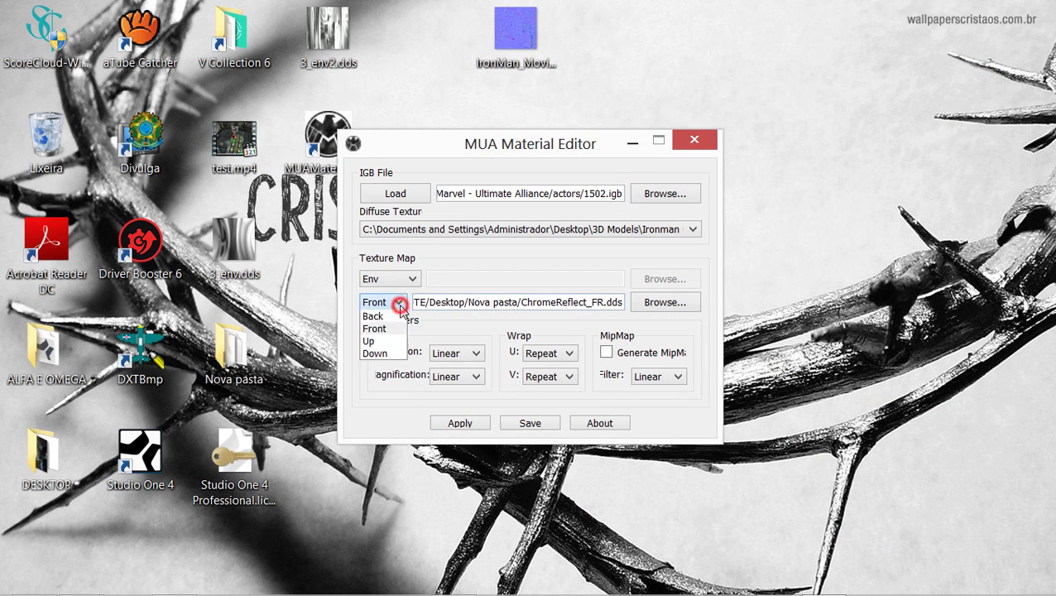
left_click(371, 364)
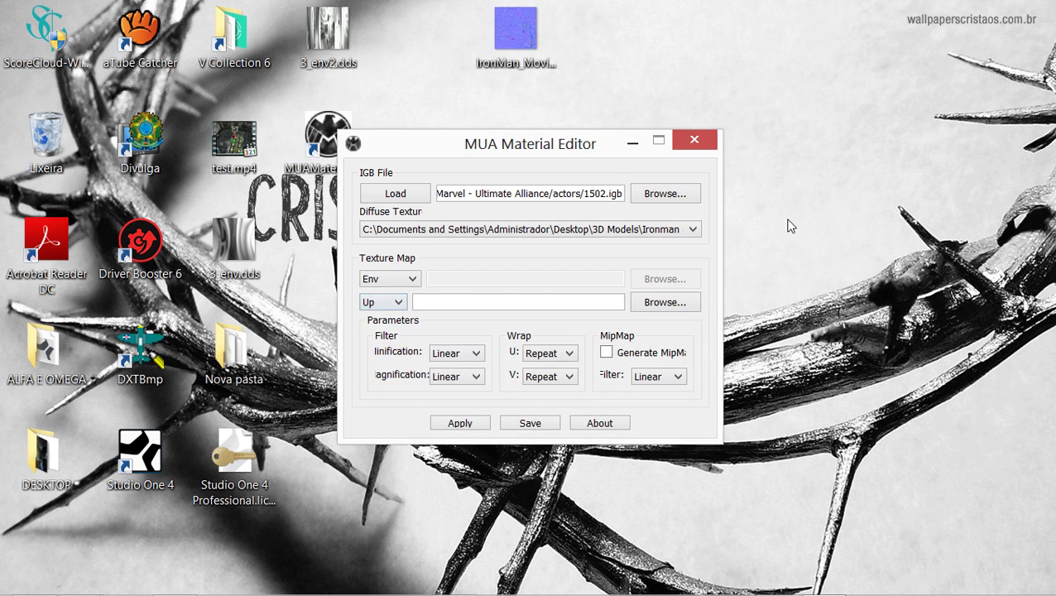
left_click(670, 302)
left_click_drag(1021, 263, 975, 328)
left_click(642, 368)
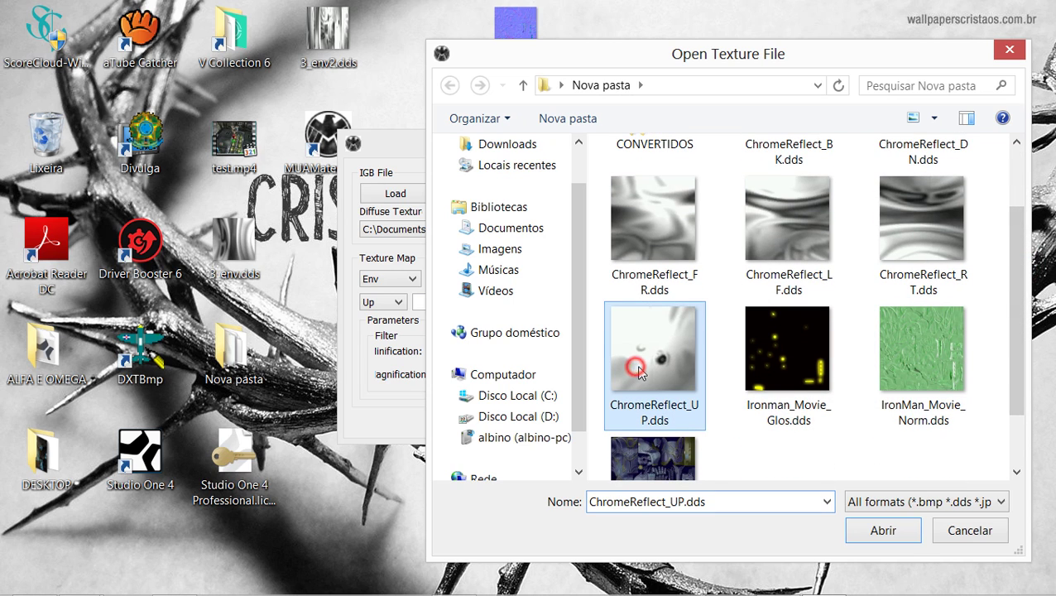
left_click(859, 522)
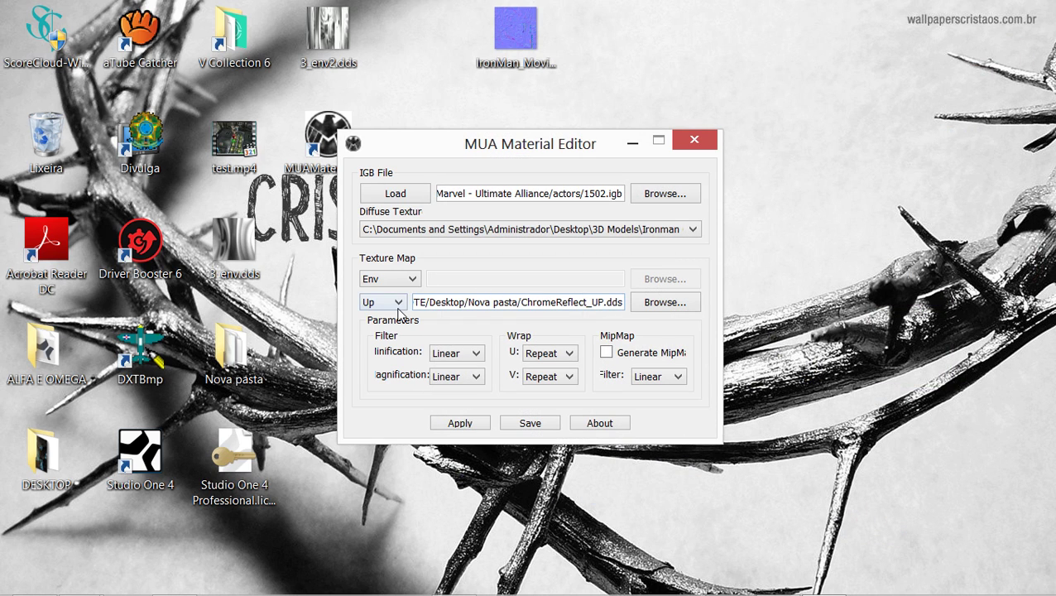
Step: Assign ChromeReflect_DN.dds to the environment map's Down face, try to apply the six-face map to the model, and close the program
left_click(398, 307)
left_click(379, 380)
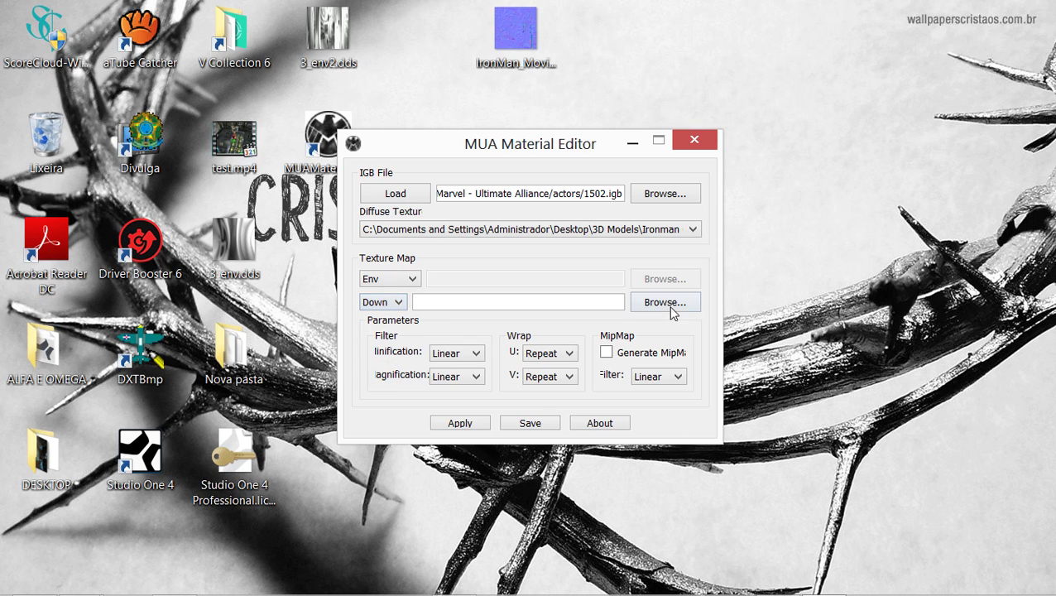
left_click(667, 303)
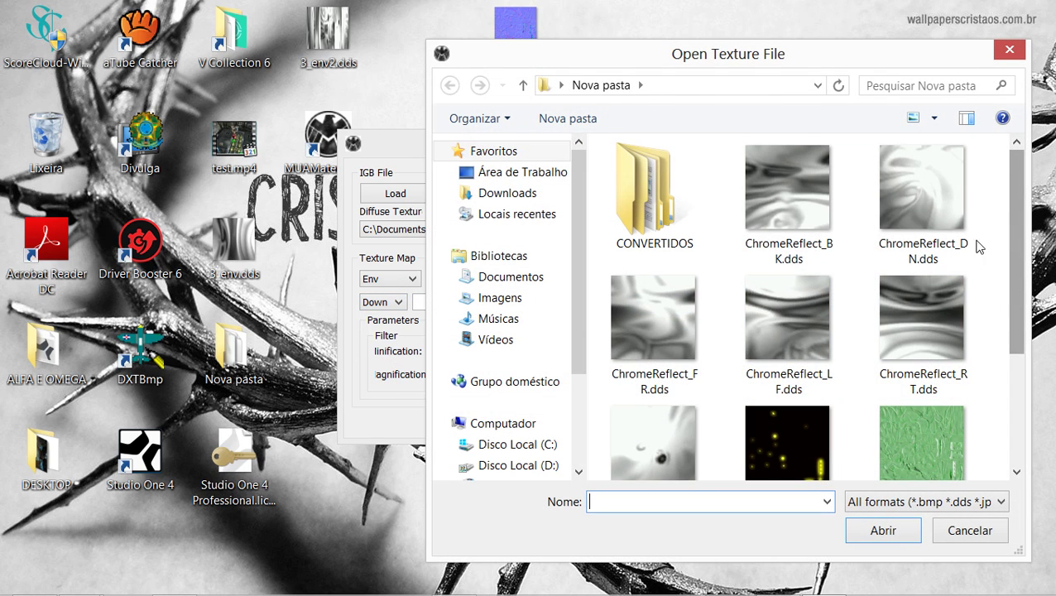
left_click(924, 202)
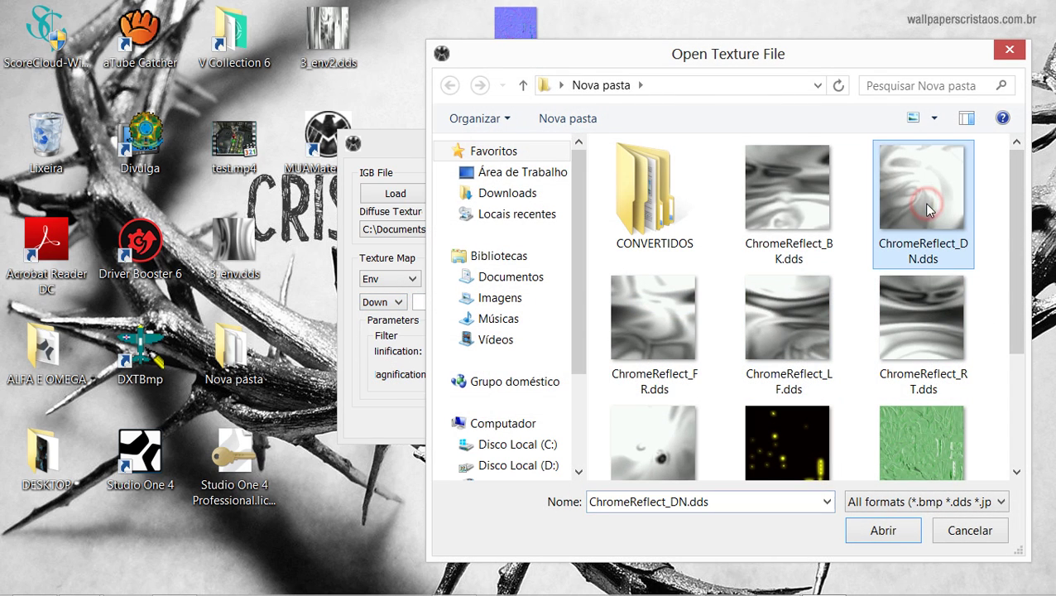
left_click(883, 530)
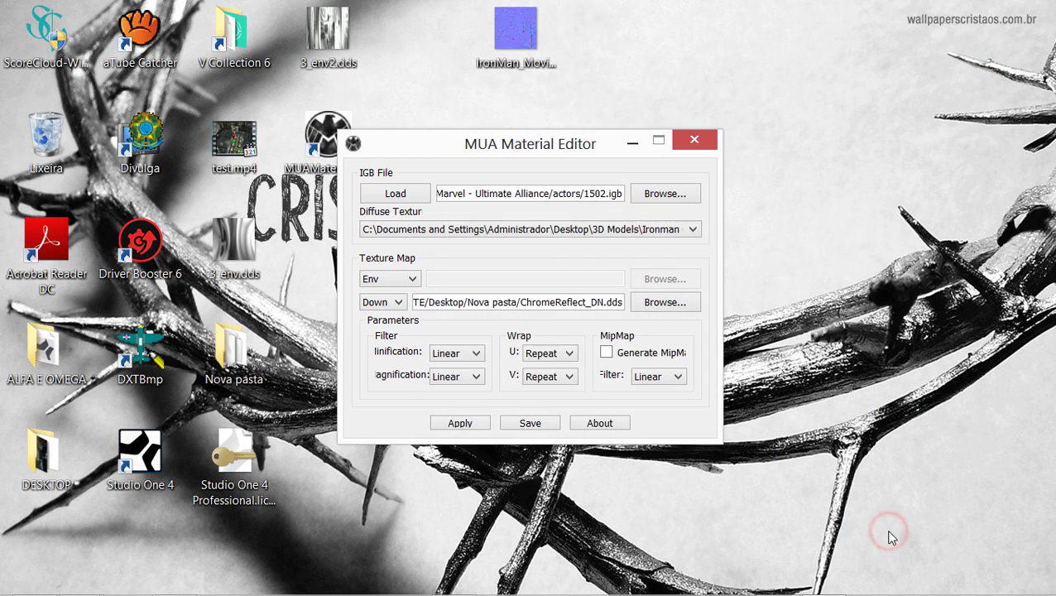
left_click(472, 428)
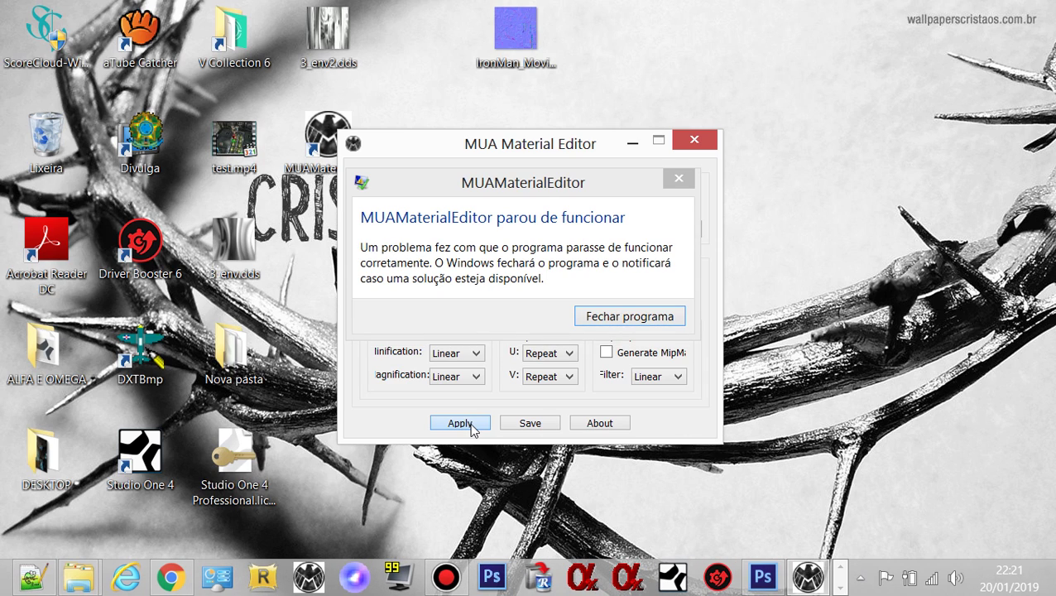
left_click(614, 318)
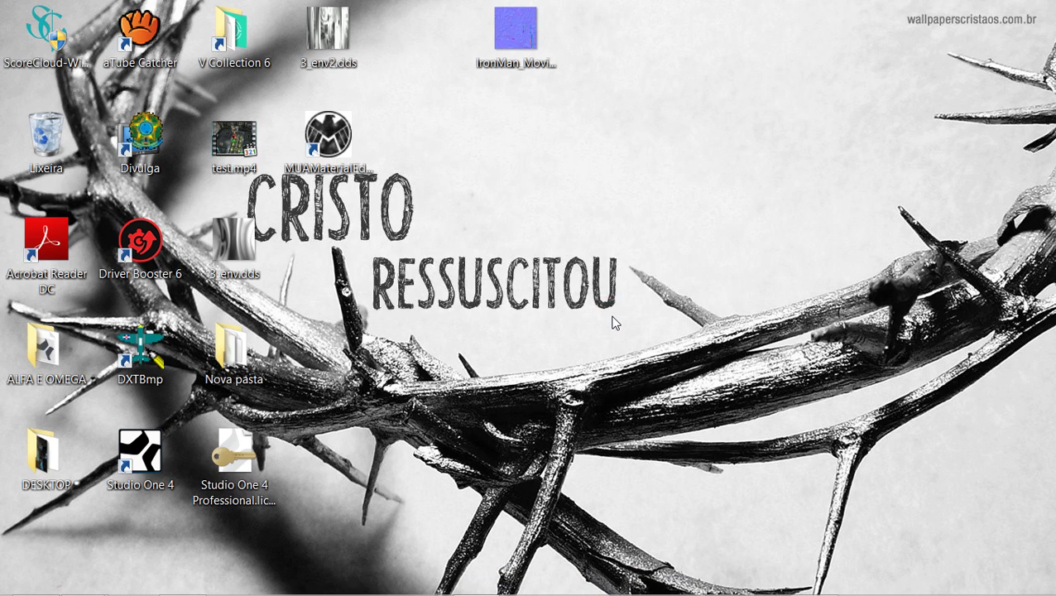